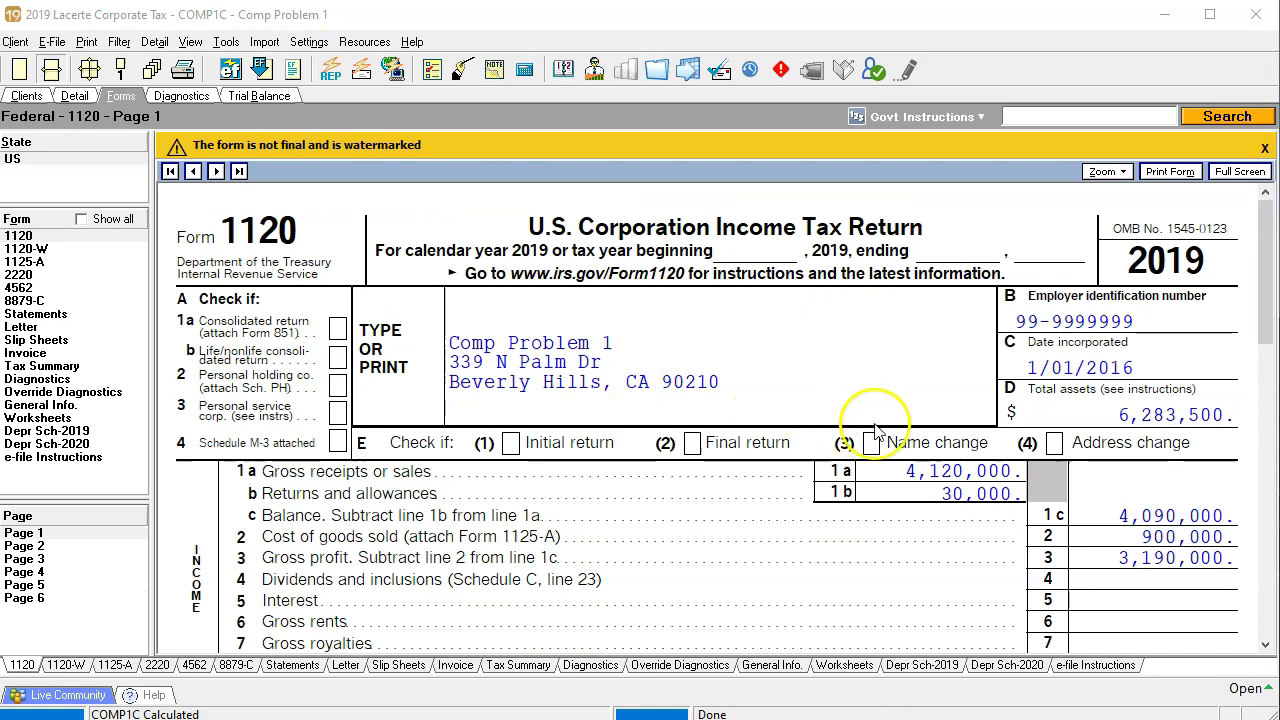
Compare the line 28 taxable income on Form 1120 page 1 with the Book and Tax Page 1 figure in the Excel worksheet
scroll(875, 432, "down", 10)
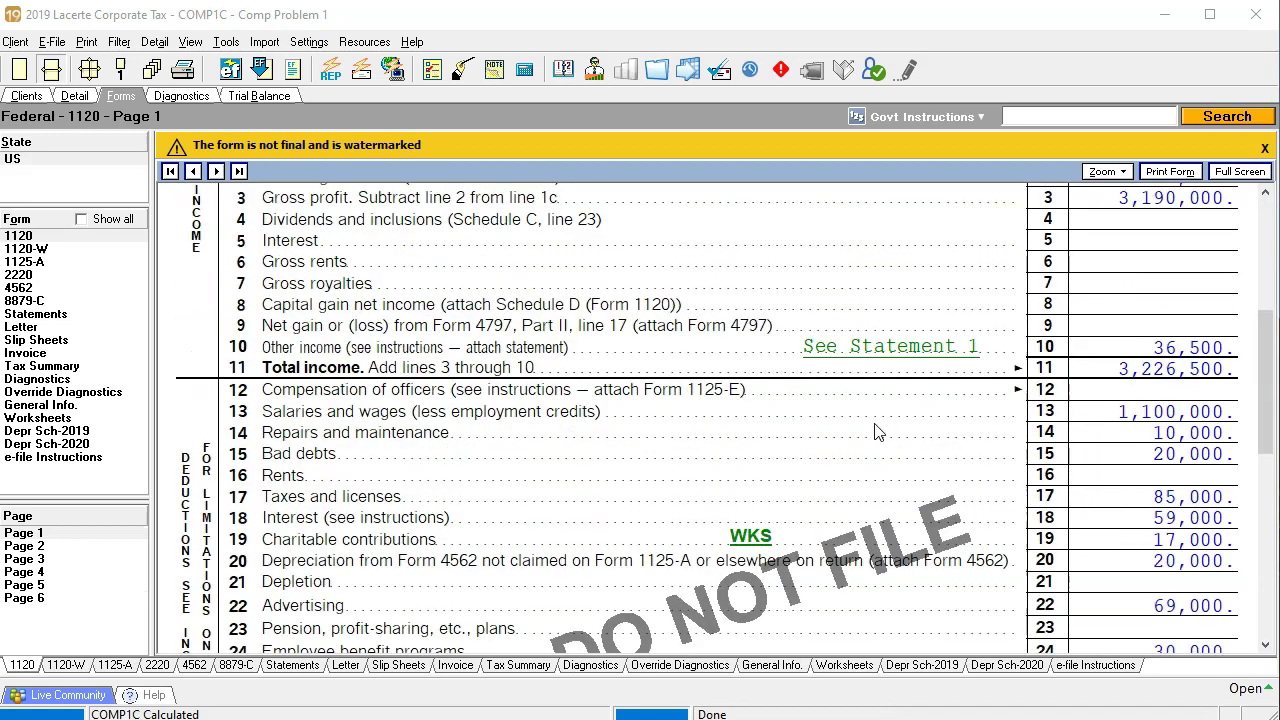
left_click(1091, 520)
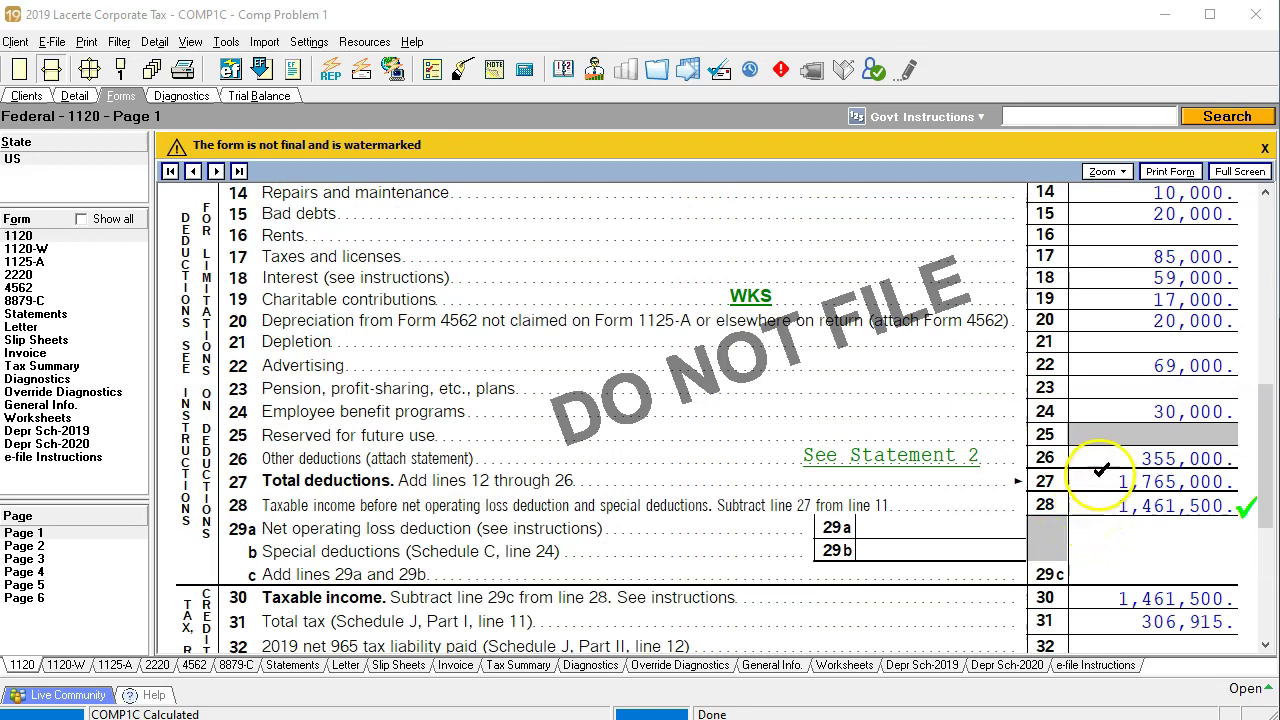
left_click(981, 580)
left_click(990, 567)
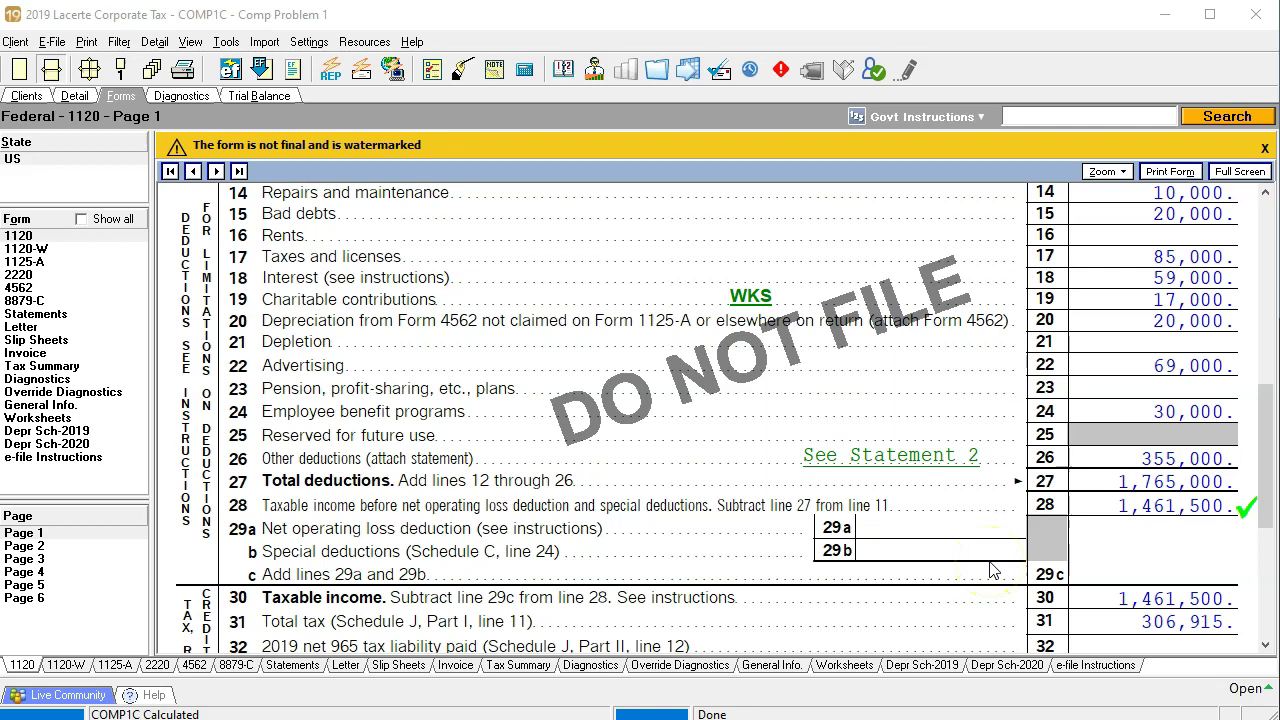
left_click(1049, 548)
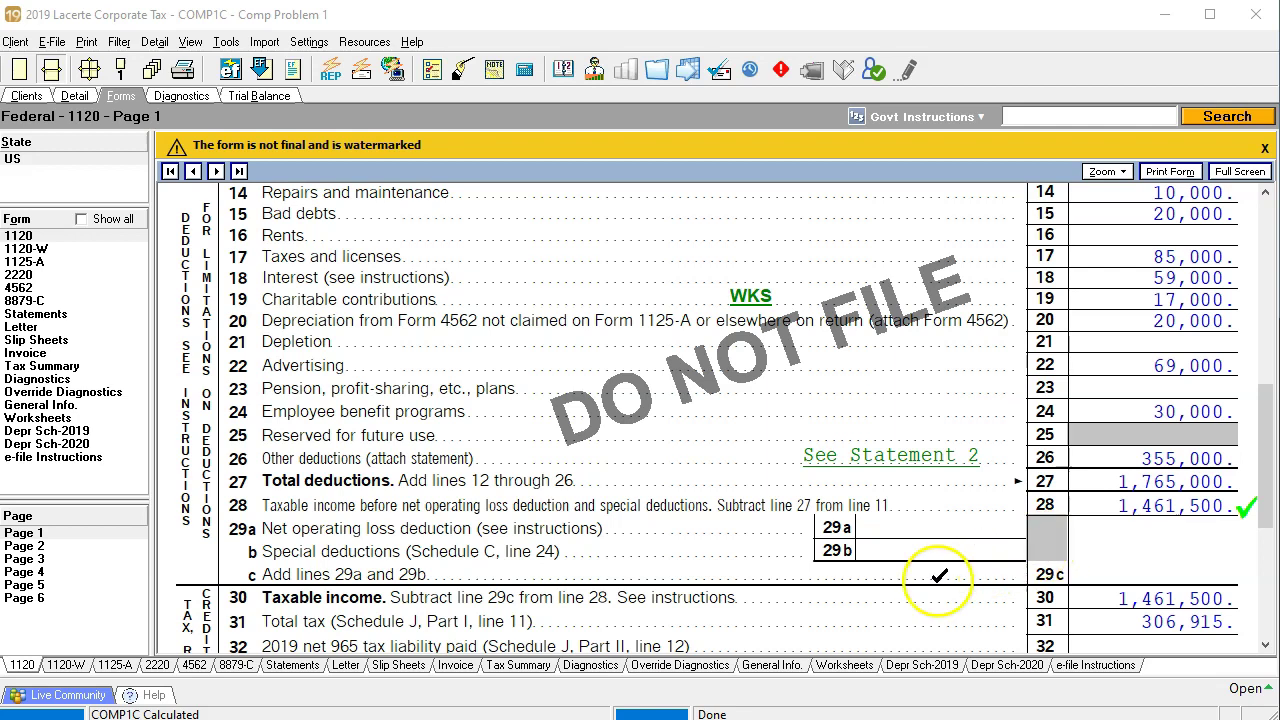
left_click(840, 578)
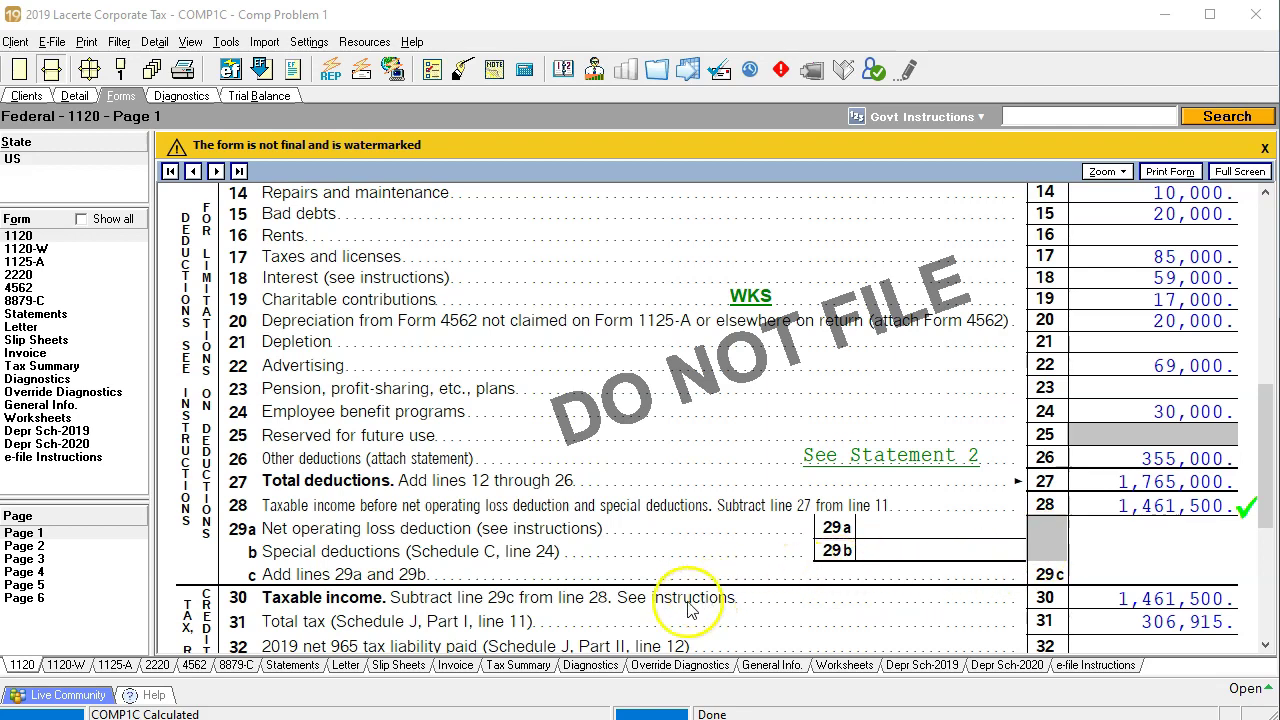
key("alt+Tab")
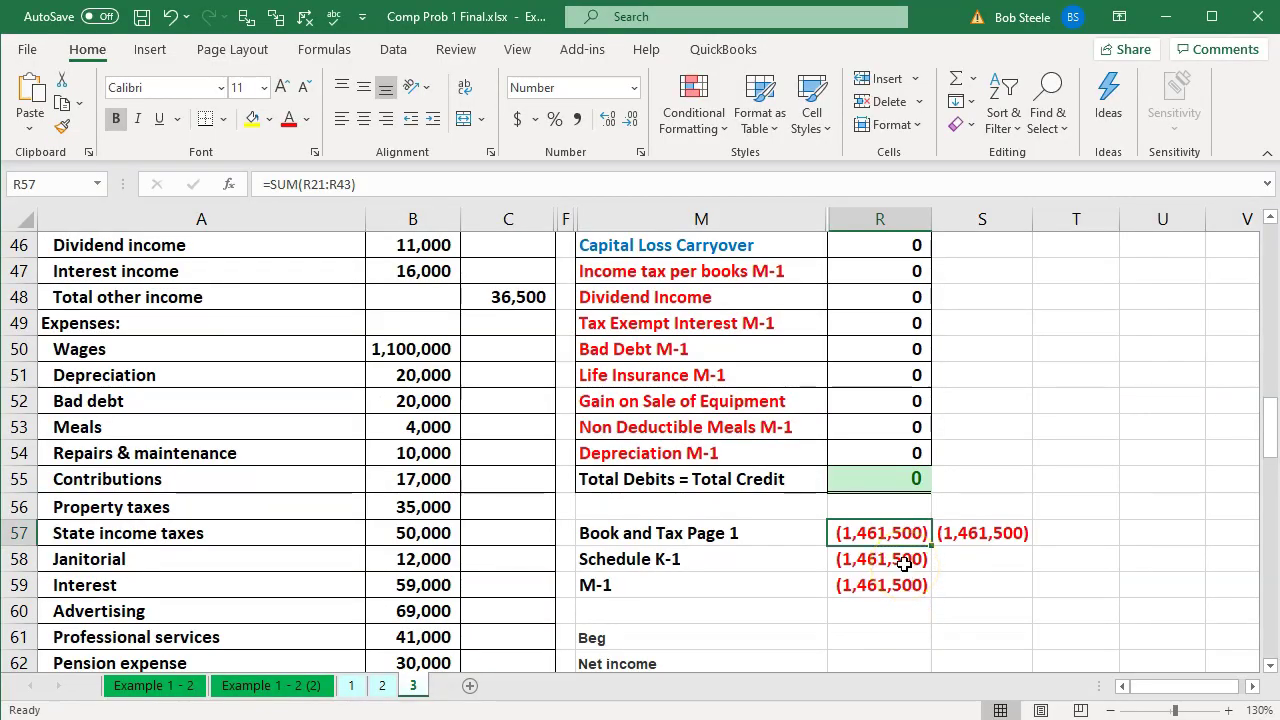
key("alt+Tab")
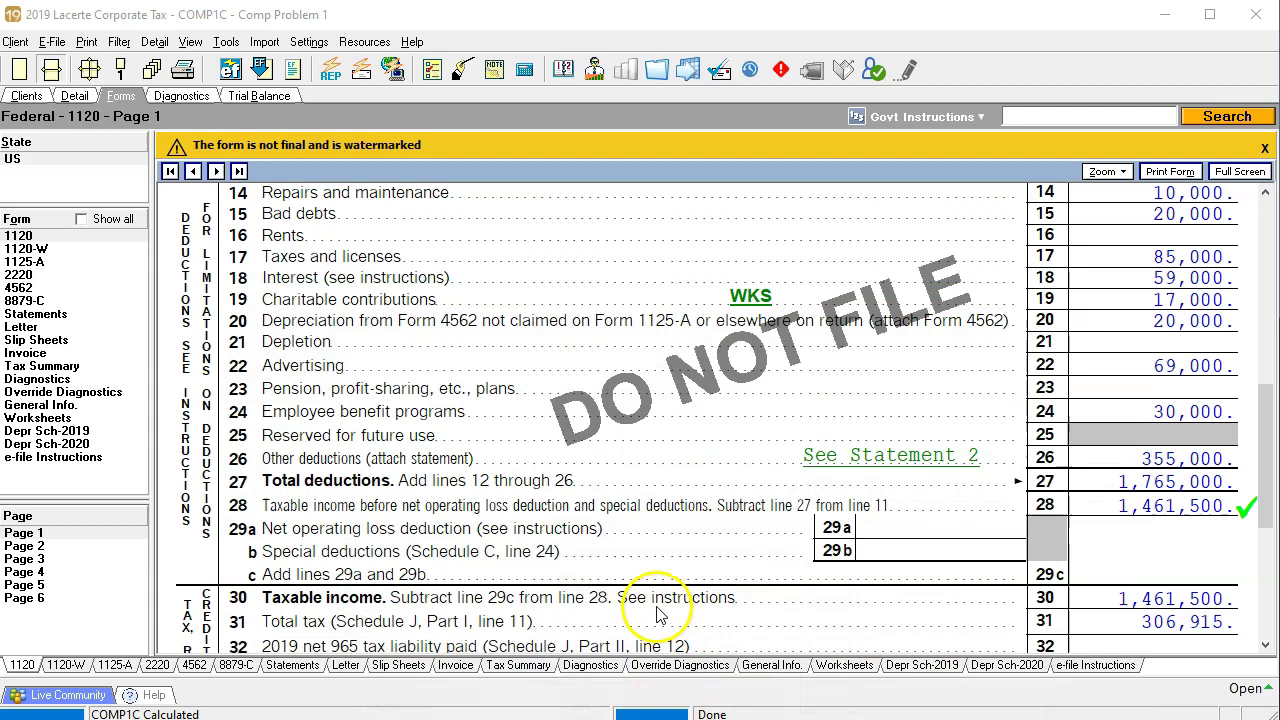
Examine the balance sheet's retained earnings and total lines and Schedule M-1 on page 6 of Form 1120
left_click(57, 597)
scroll(585, 445, "up", 7)
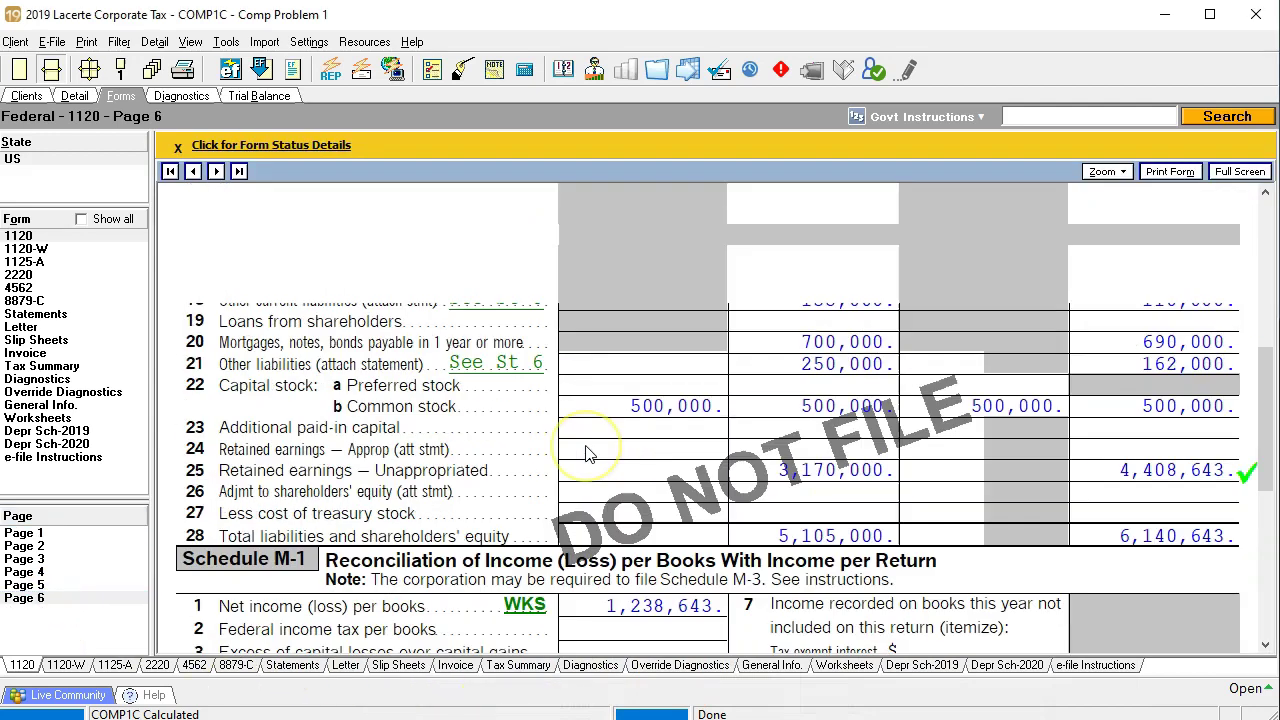
scroll(668, 440, "down", 3)
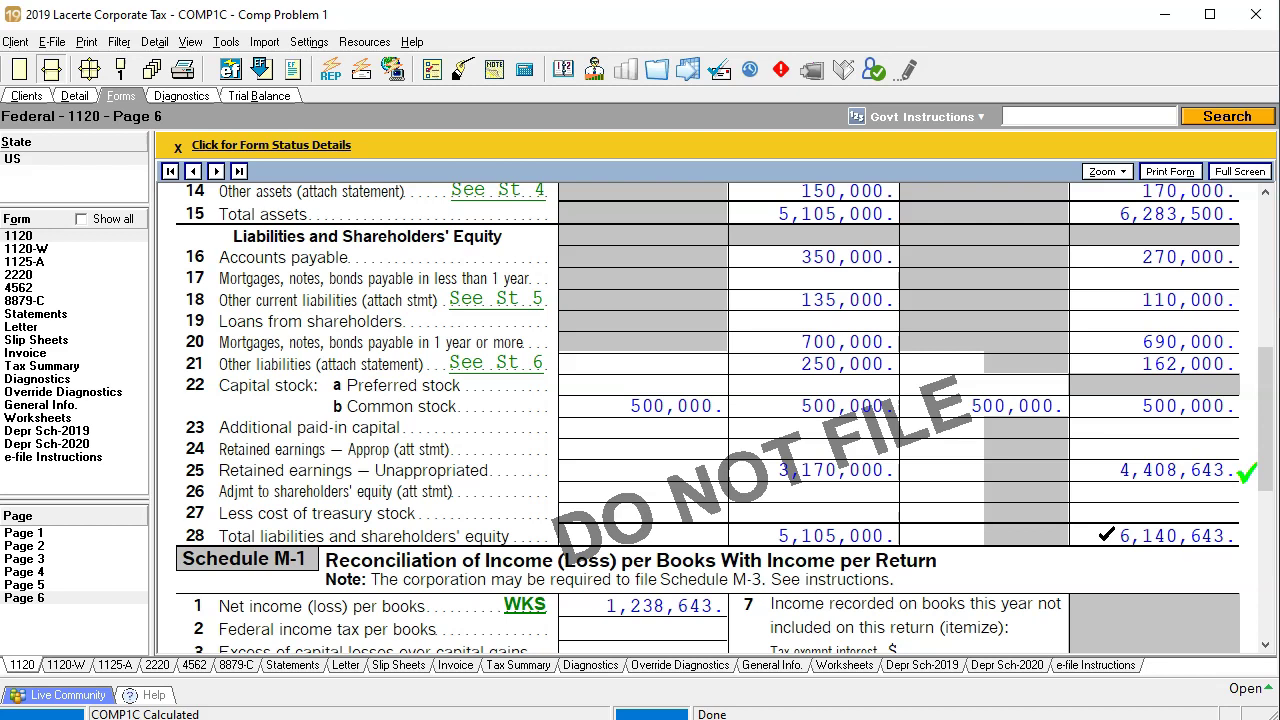
scroll(1104, 538, "down", 6)
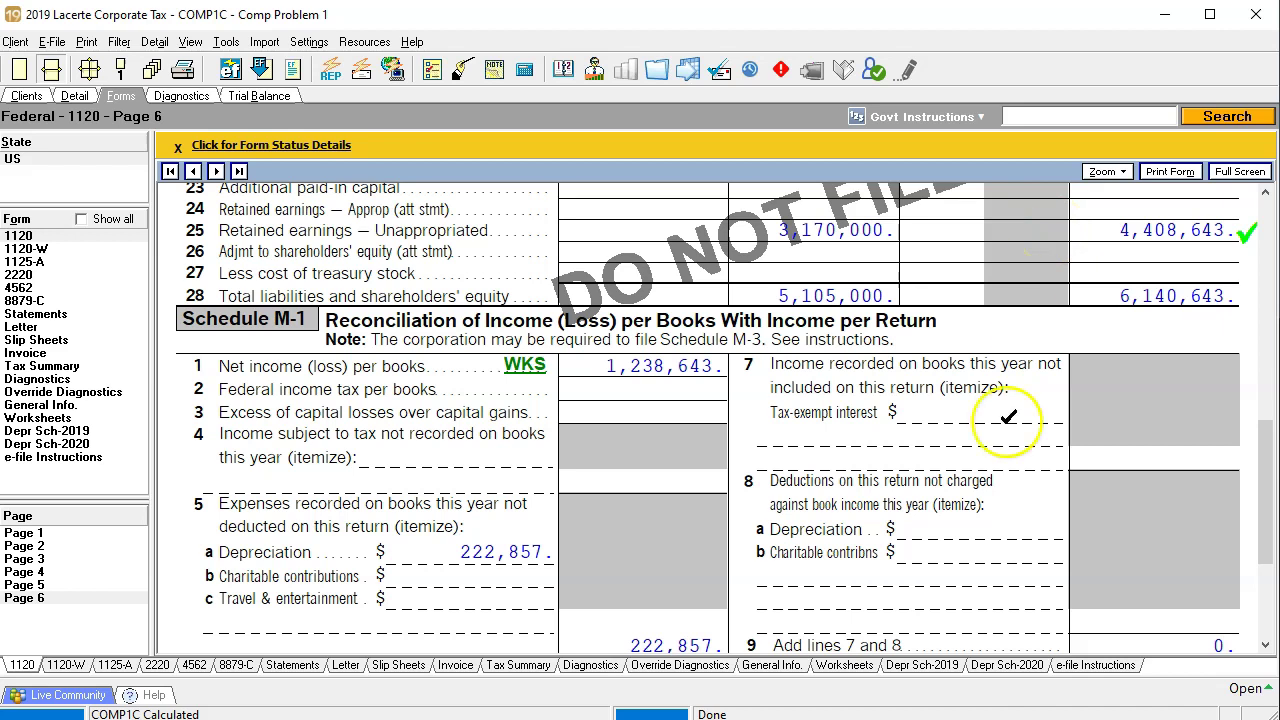
scroll(971, 337, "up", 1)
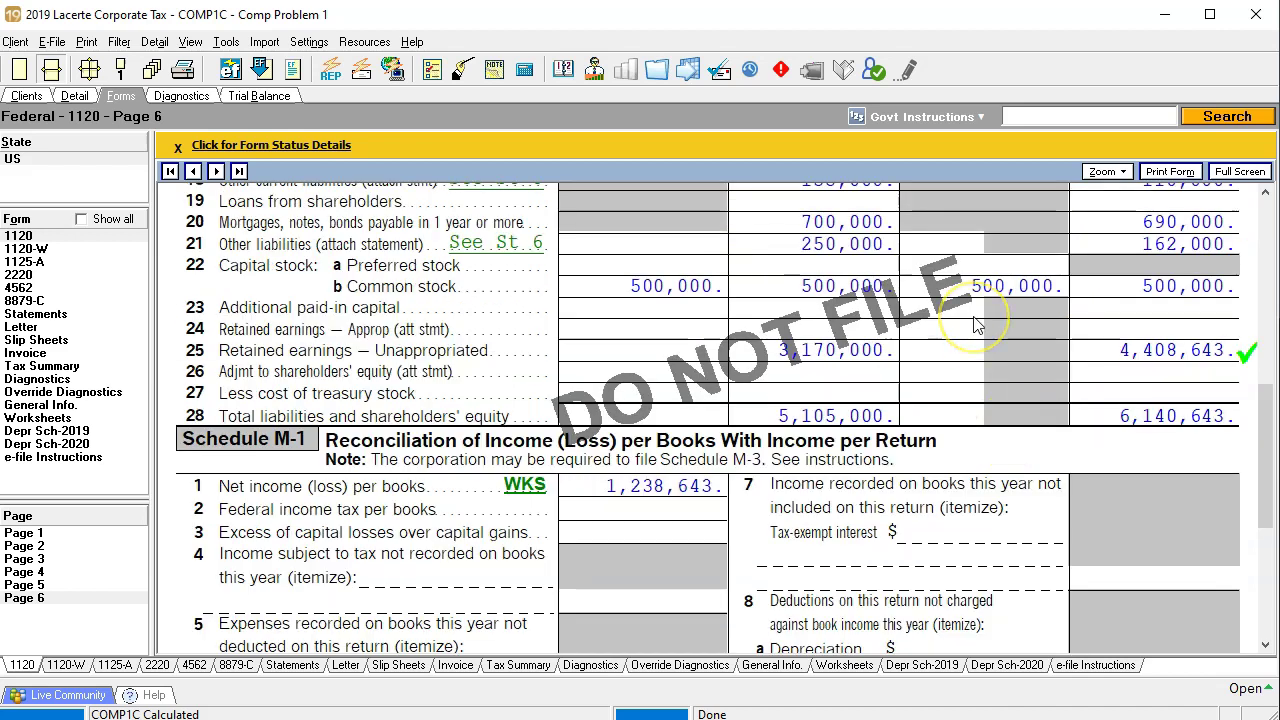
Calculate the change in unappropriated retained earnings as 4408643 - 3170000 in Calculator and check it against the Excel worksheet
left_click_drag(1030, 173, 370, 172)
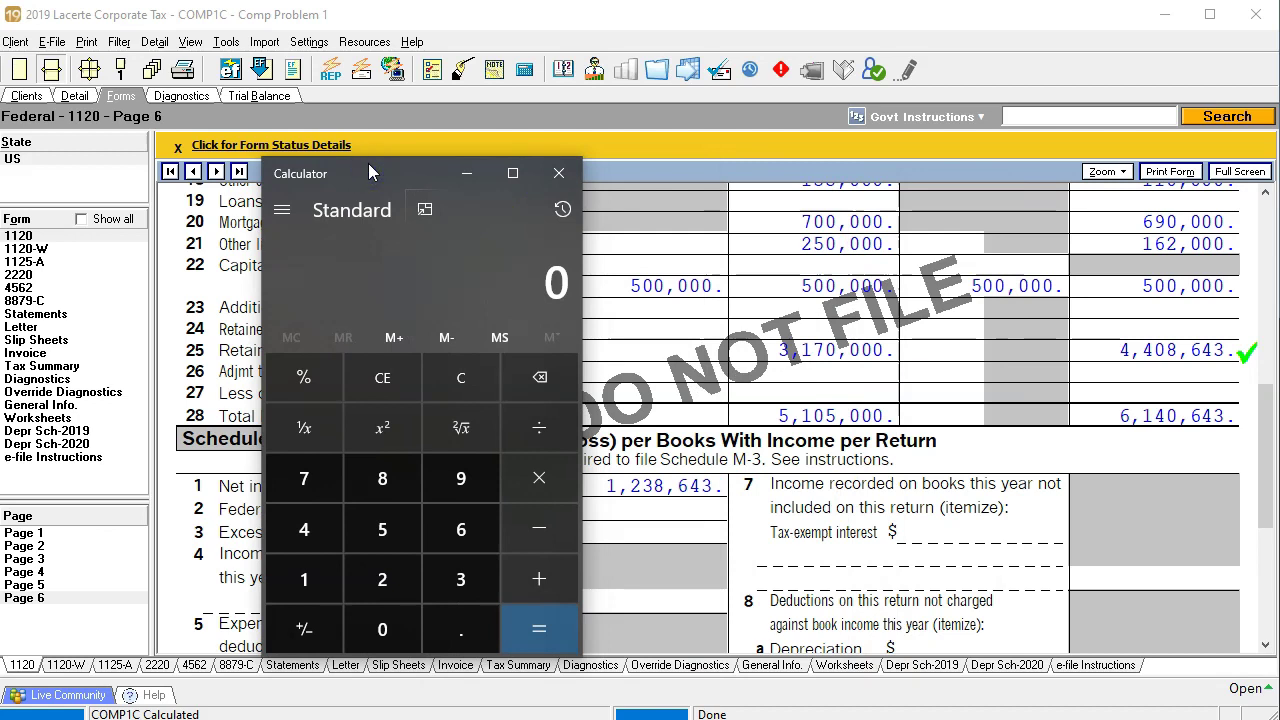
type("4")
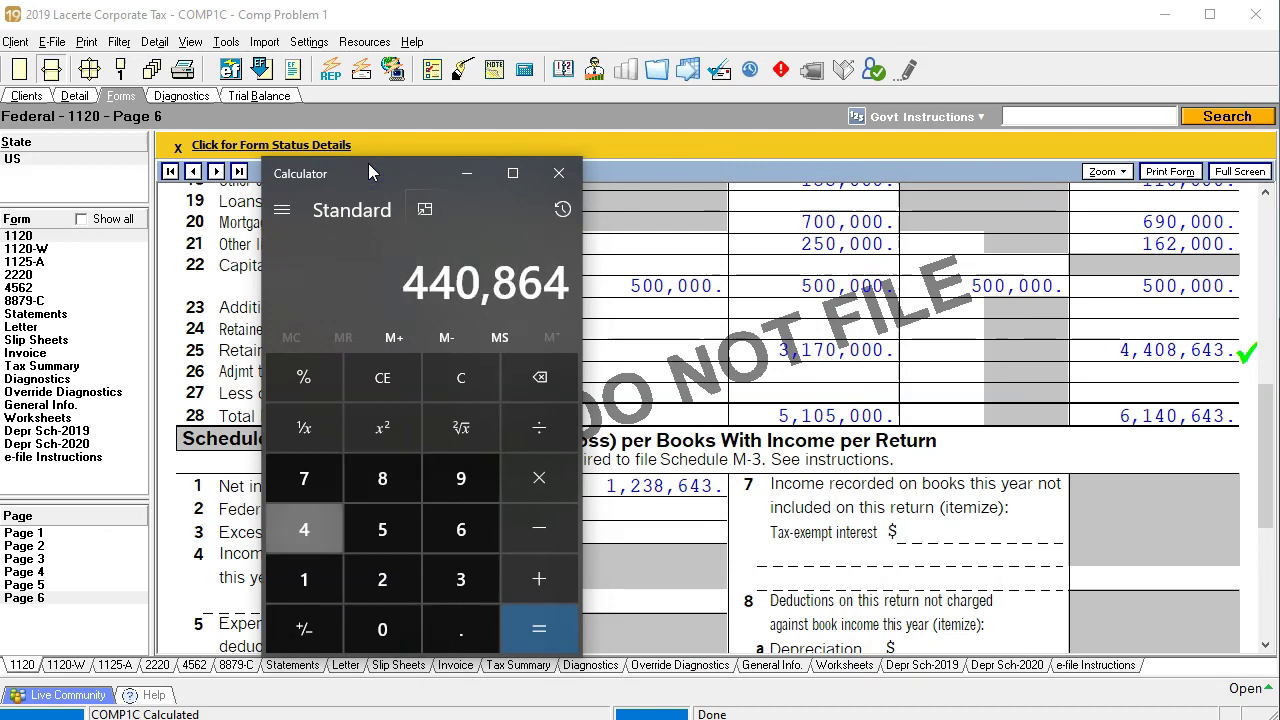
type("408643 - 3,170,000")
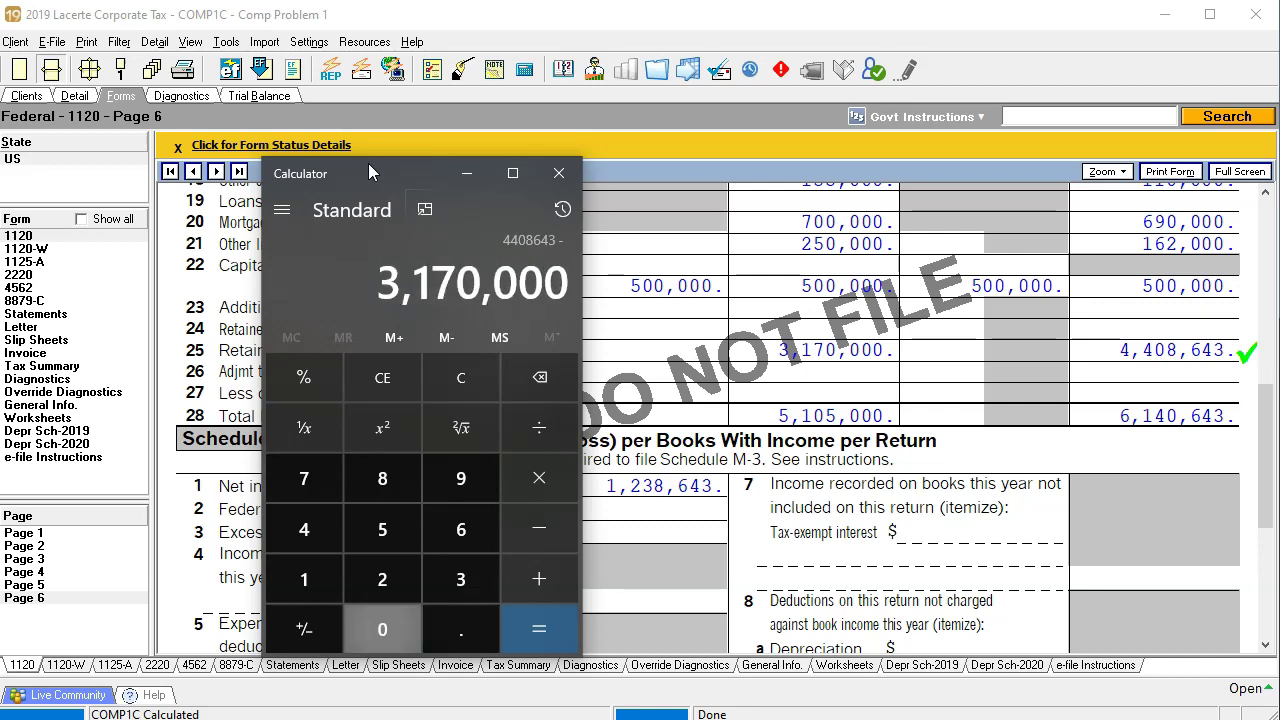
key("Return")
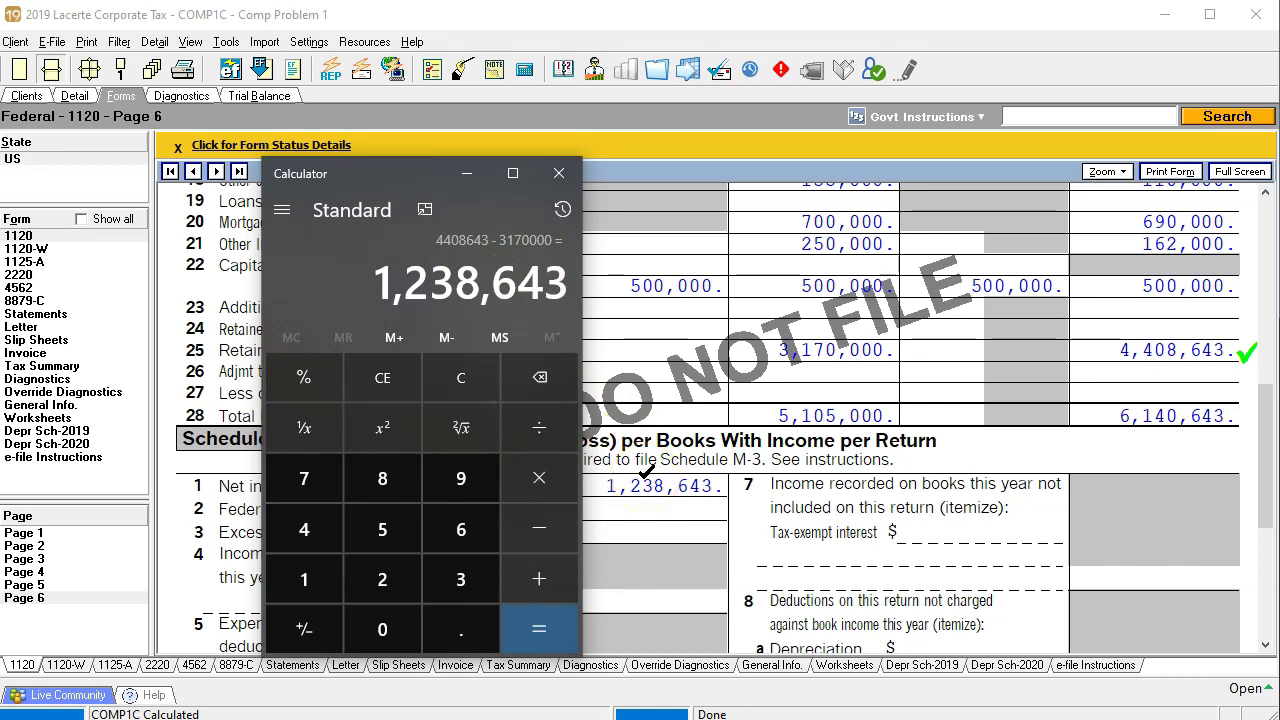
key("alt+Tab")
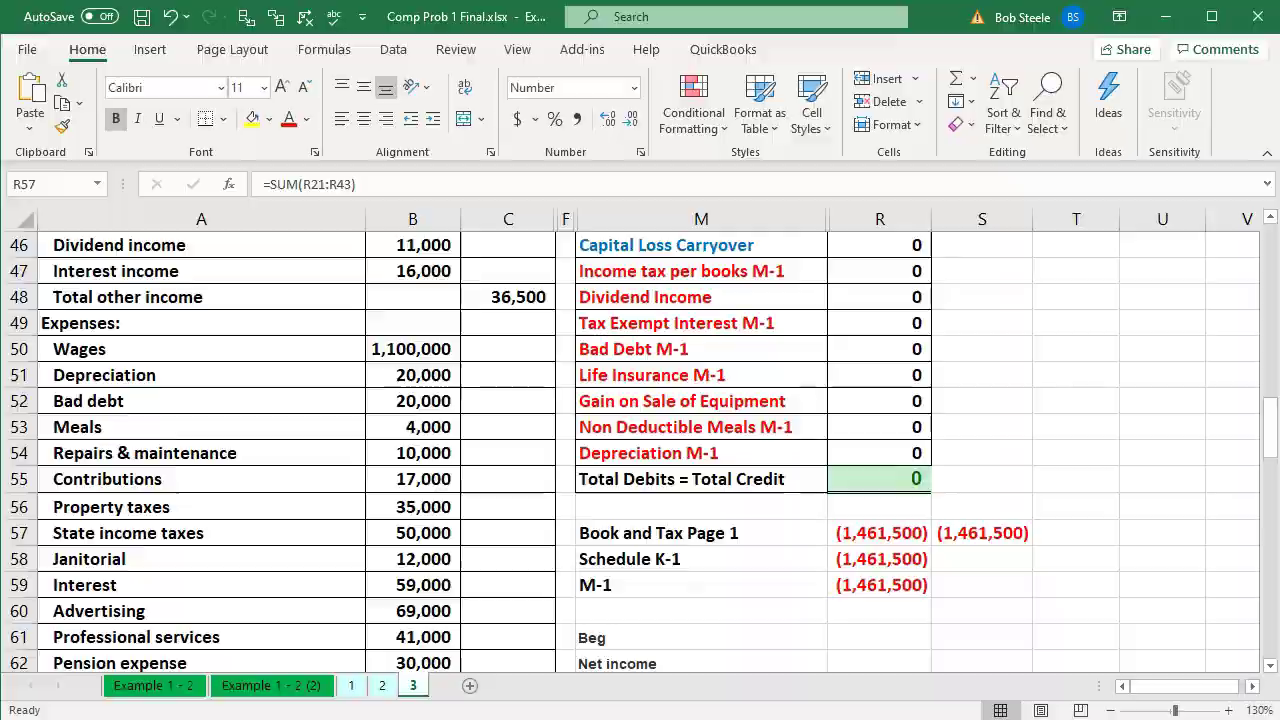
key("alt+Tab")
Review the Schedule M-1 income reconciliation, including the line 5a depreciation adjustment, and Schedule M-2 on page 6
scroll(960, 560, "down", 1)
scroll(980, 530, "down", 3)
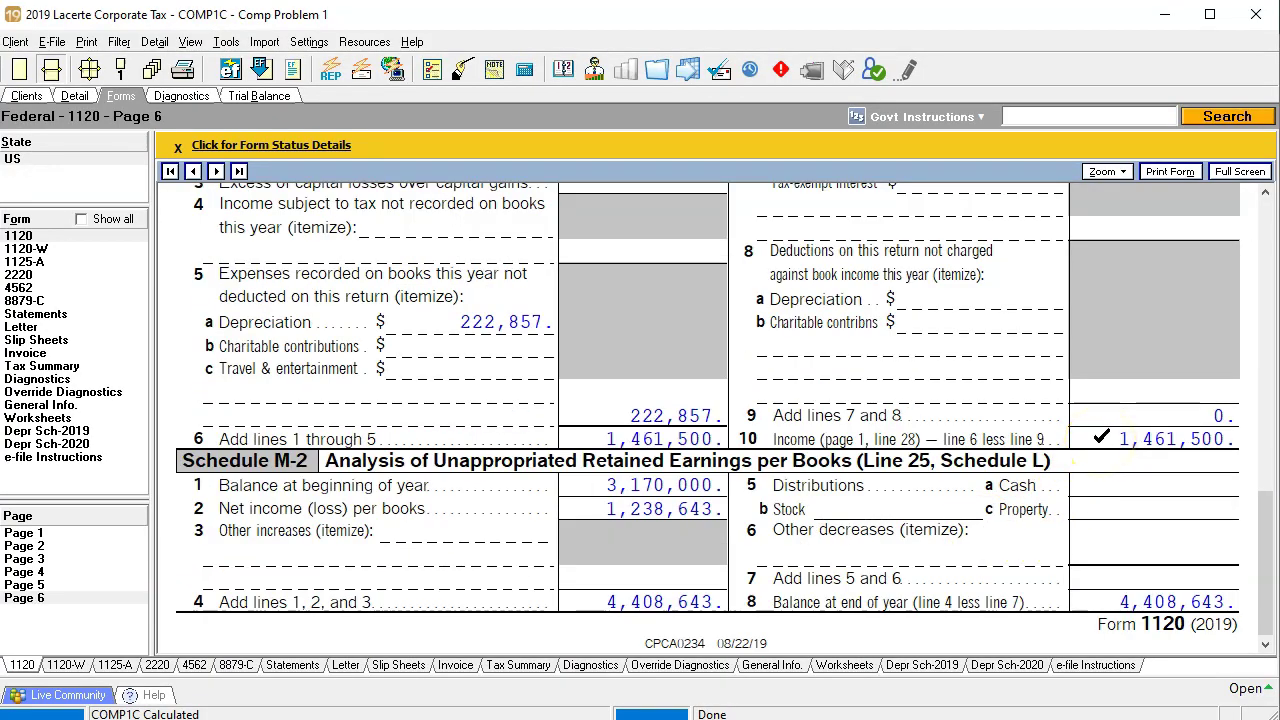
scroll(1099, 440, "up", 3)
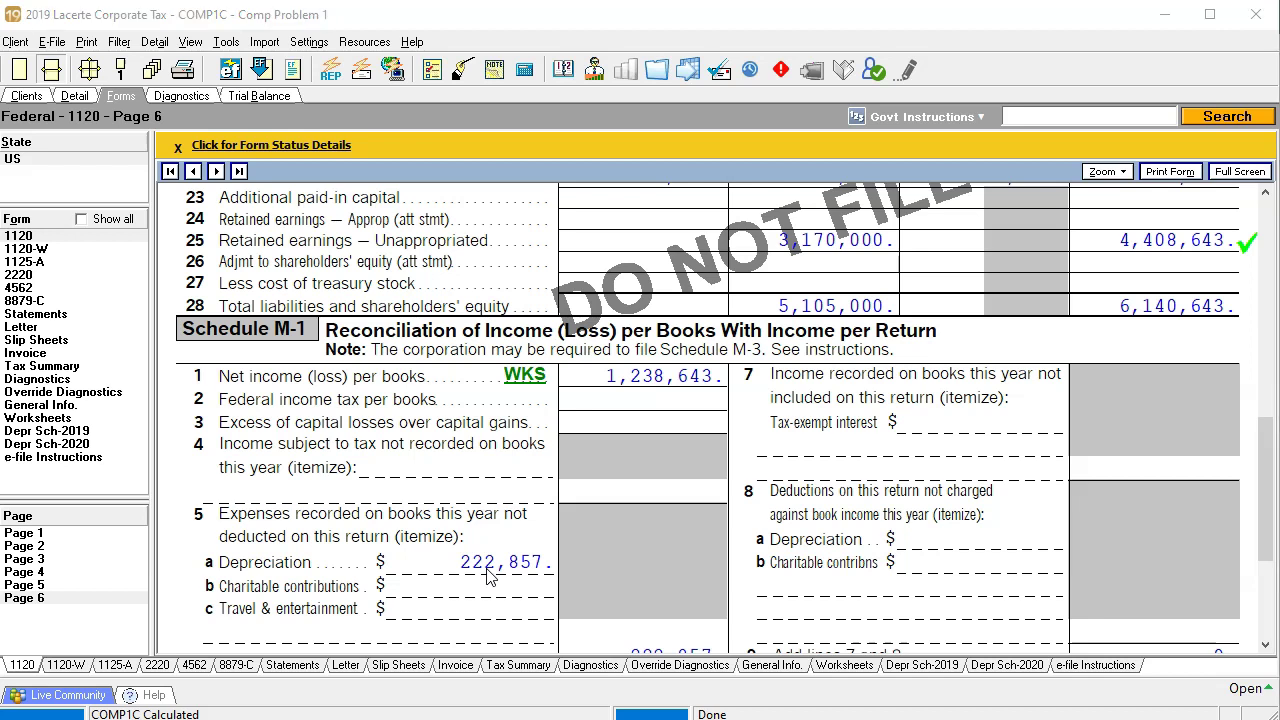
left_click(477, 574)
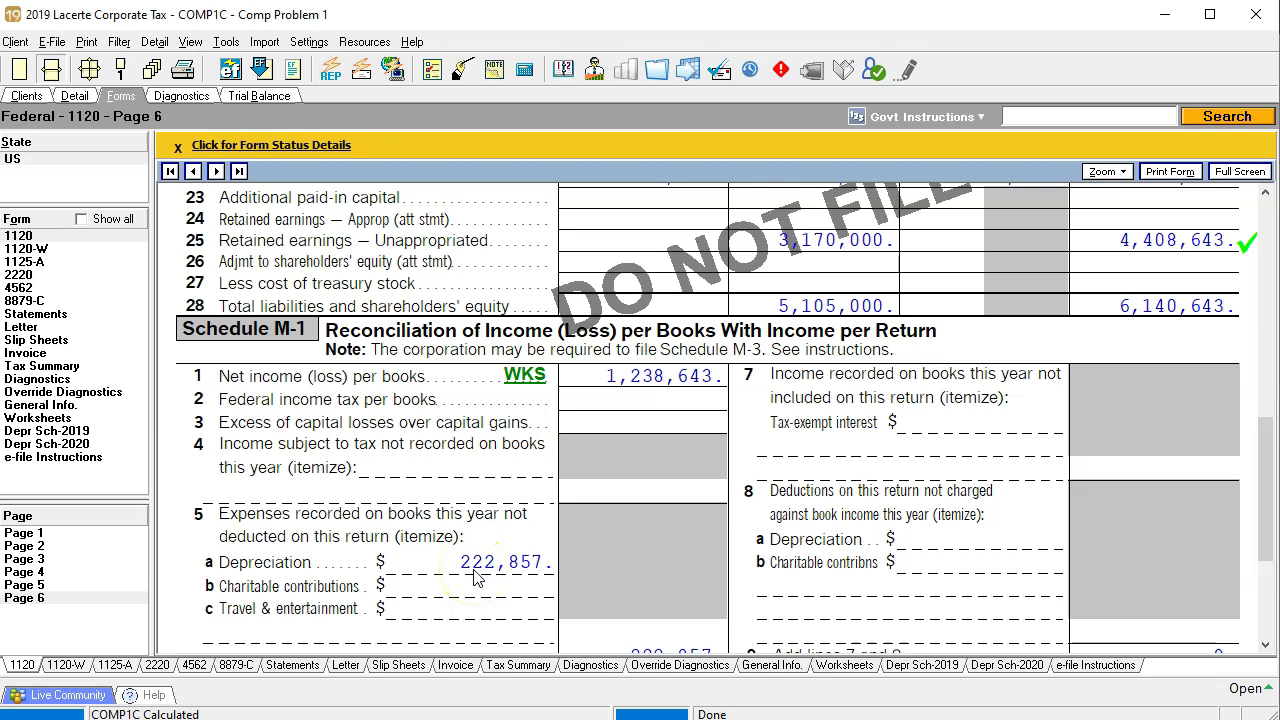
left_click(442, 580)
left_click(166, 519)
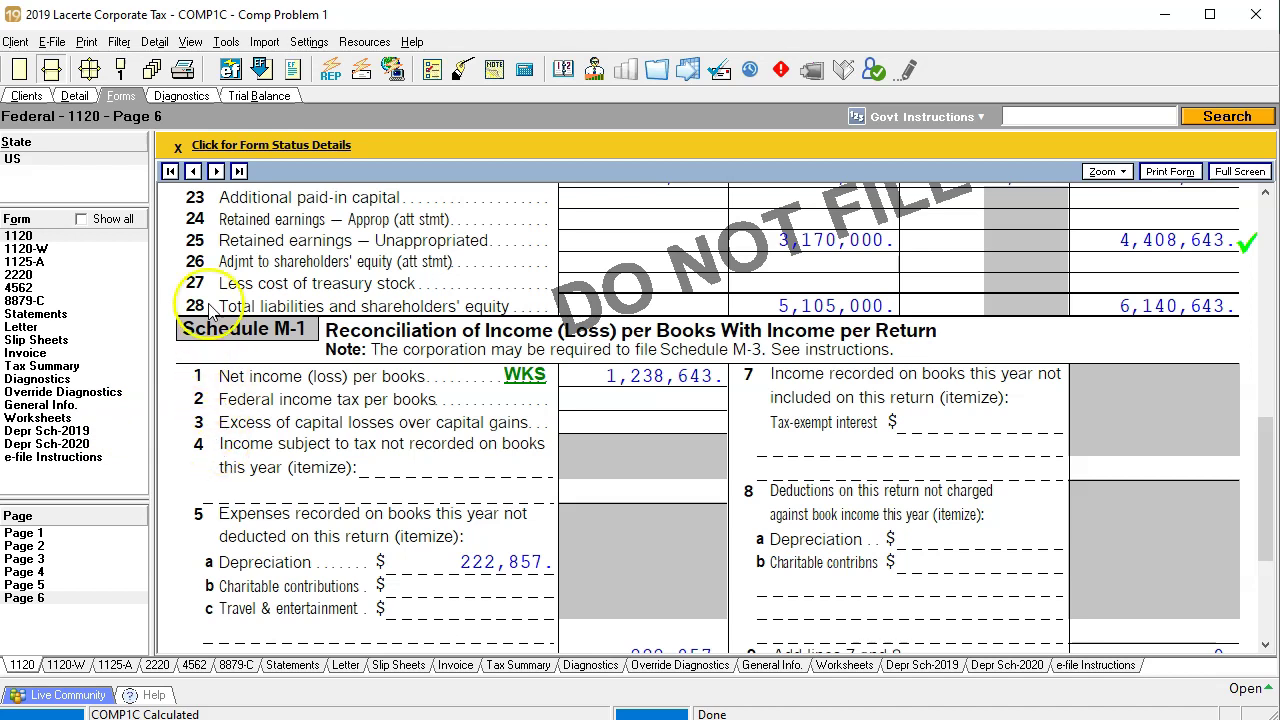
Open the Balance Sheet Miscellaneous input screen and check the available options for current year book depreciation
left_click(75, 96)
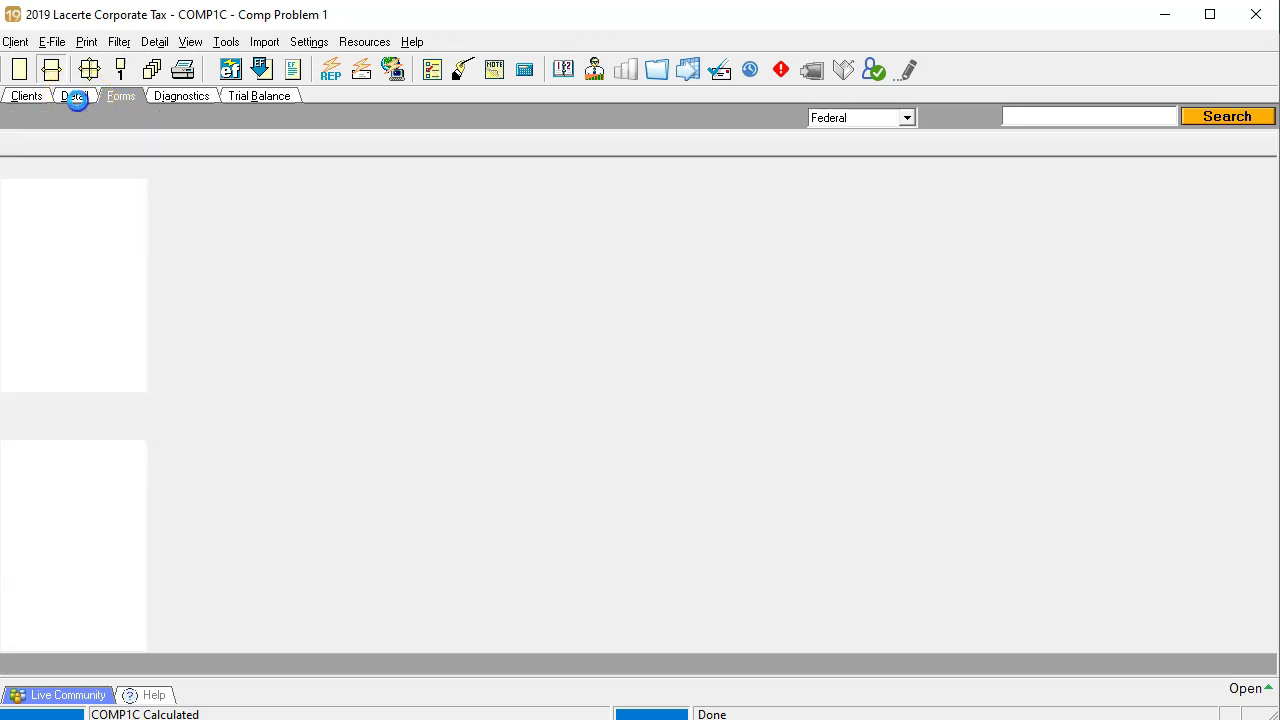
left_click(540, 144)
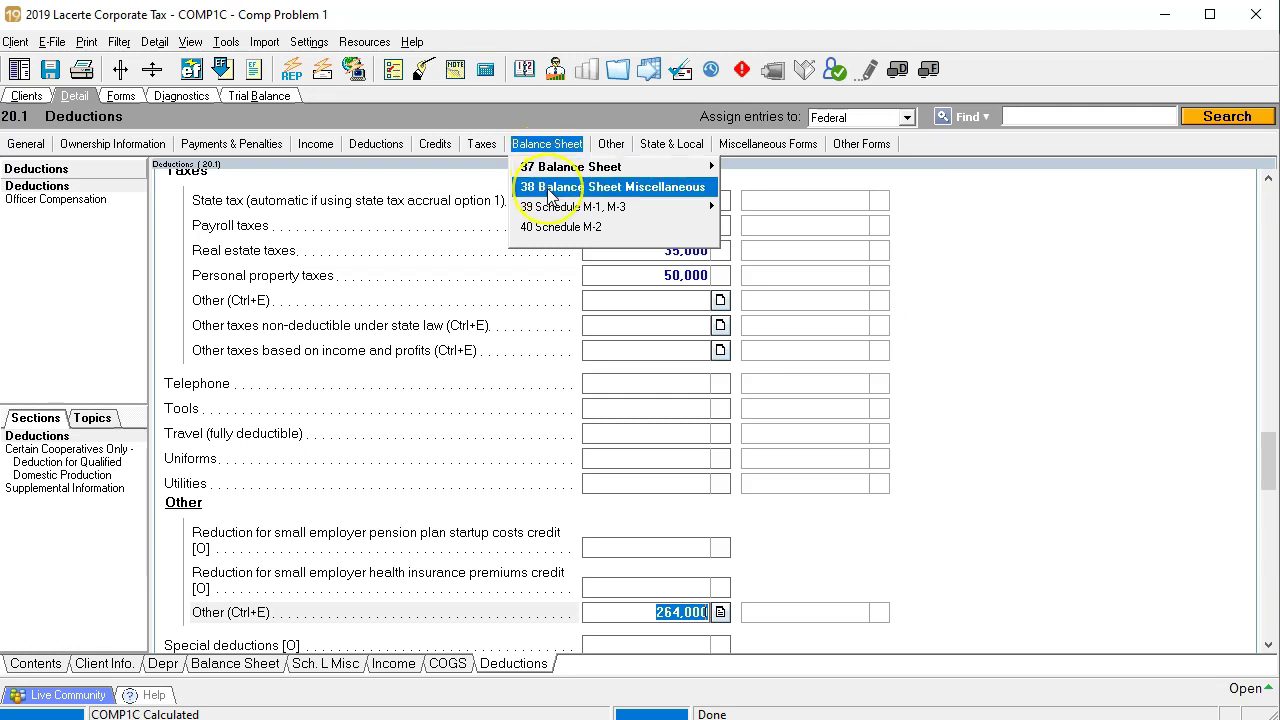
left_click(548, 189)
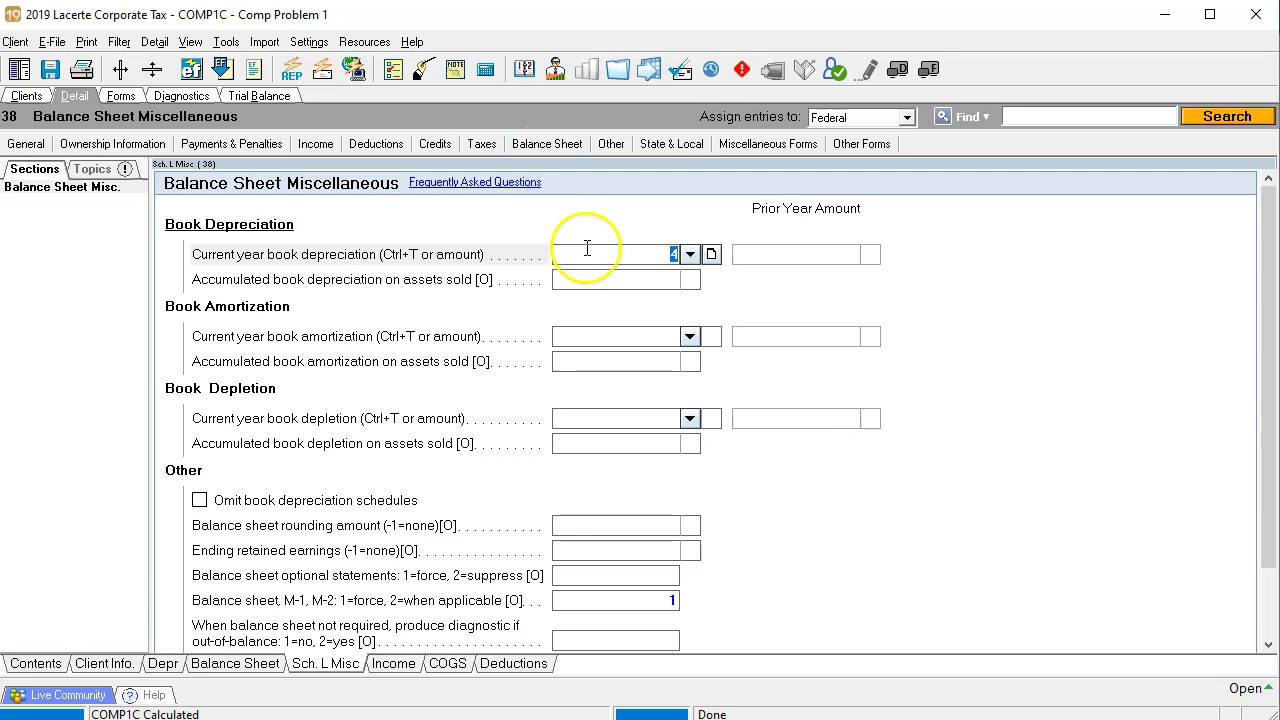
left_click(690, 254)
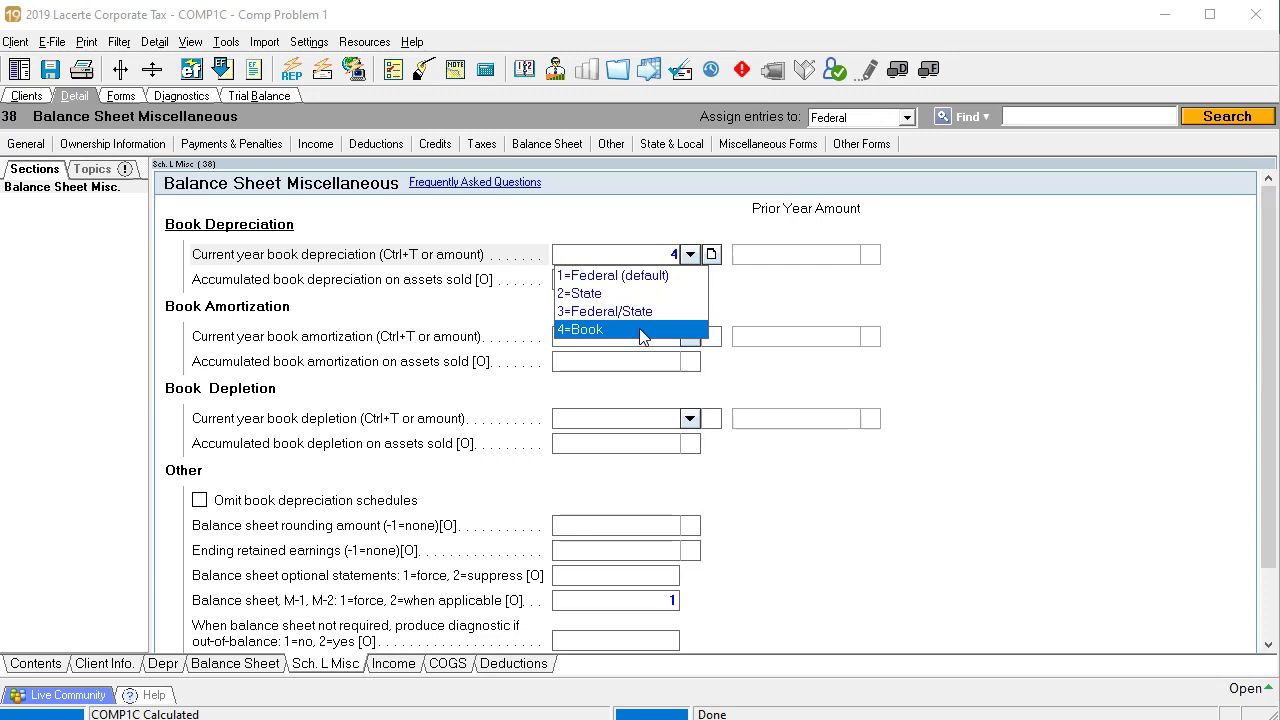
left_click(627, 262)
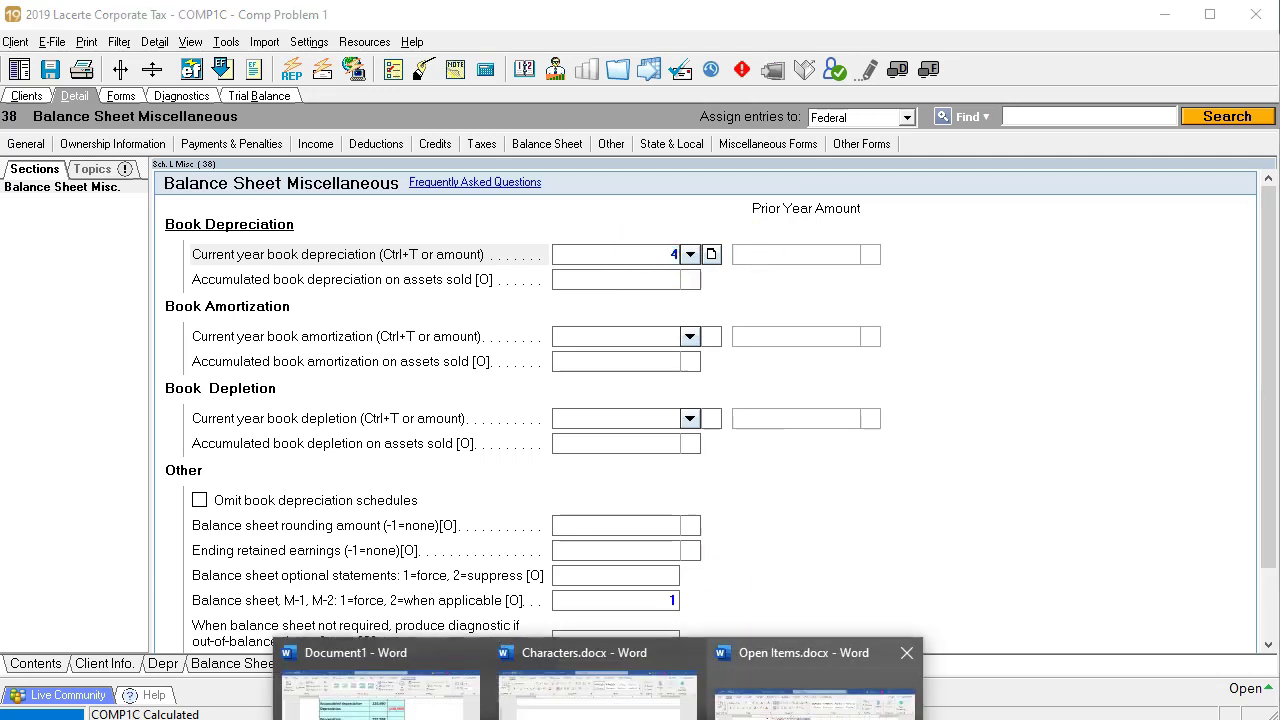
Add the bullet "M-1 for depreciation. Use setting 4" at the end of the Open Items document in Word
left_click(760, 672)
left_click(437, 669)
type("M")
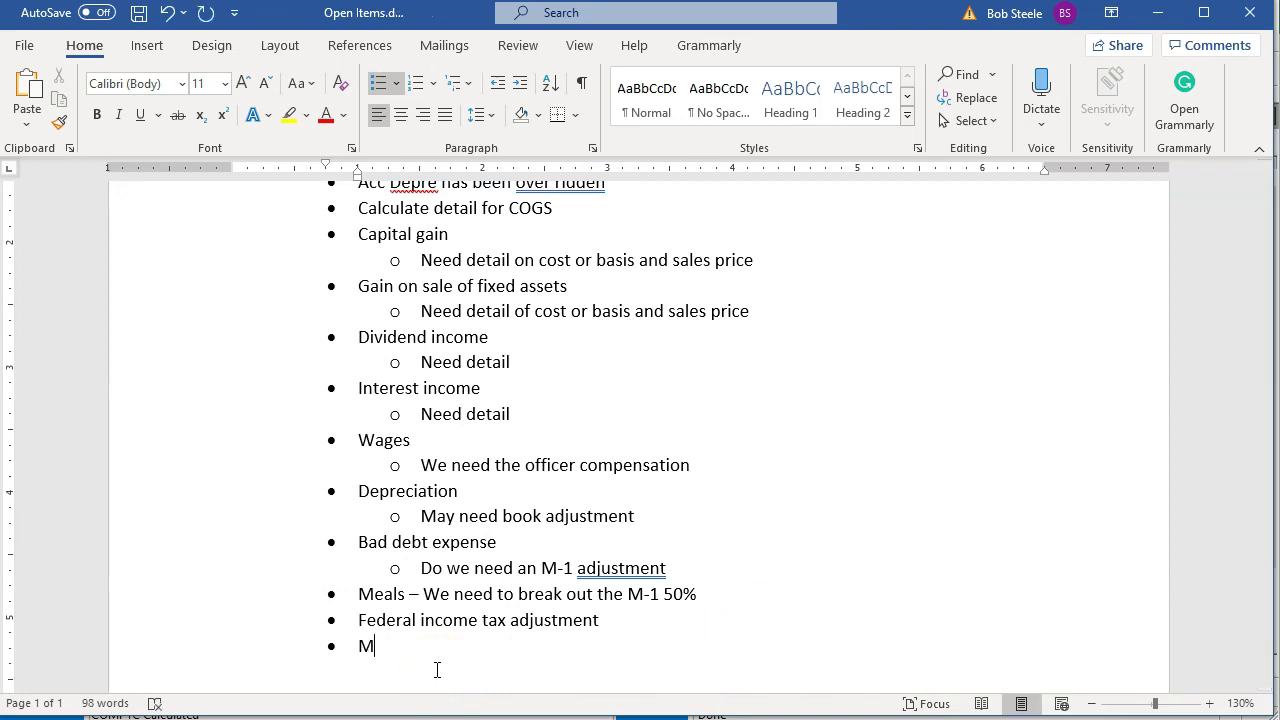
type("-1 for depreciation")
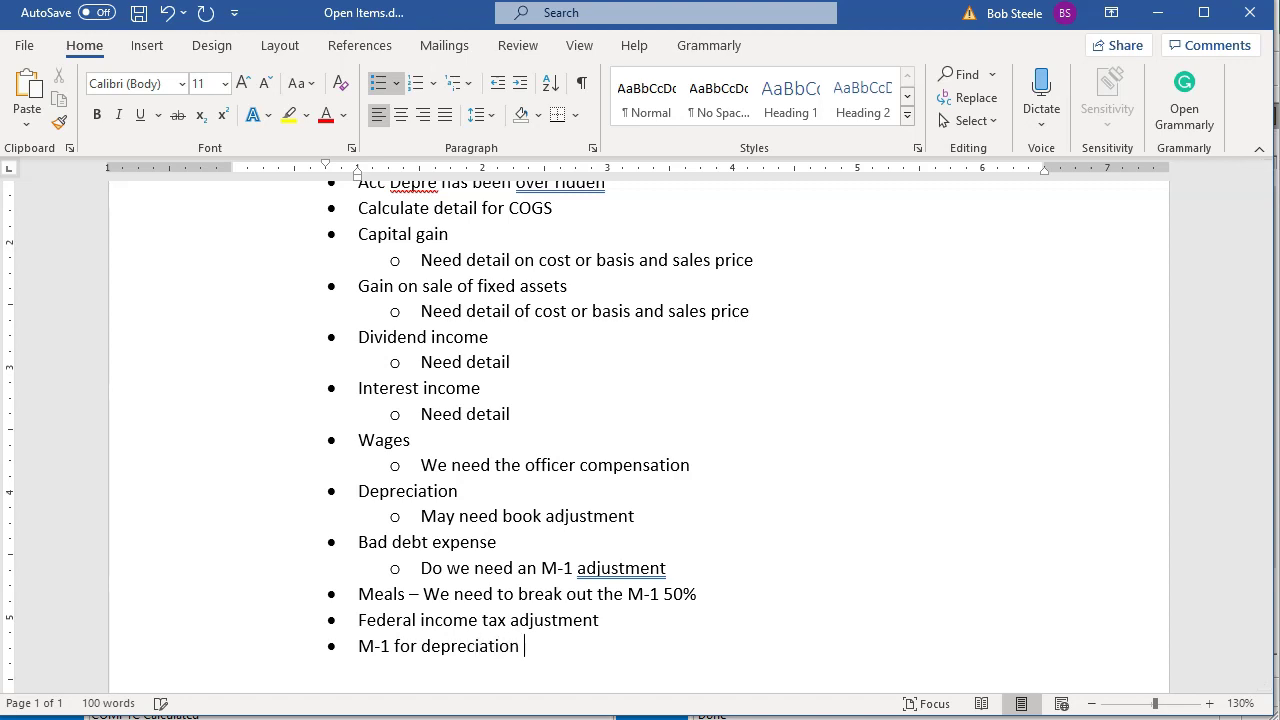
key("BackSpace")
type(". Us")
key("BackSpace")
type("e setting 4")
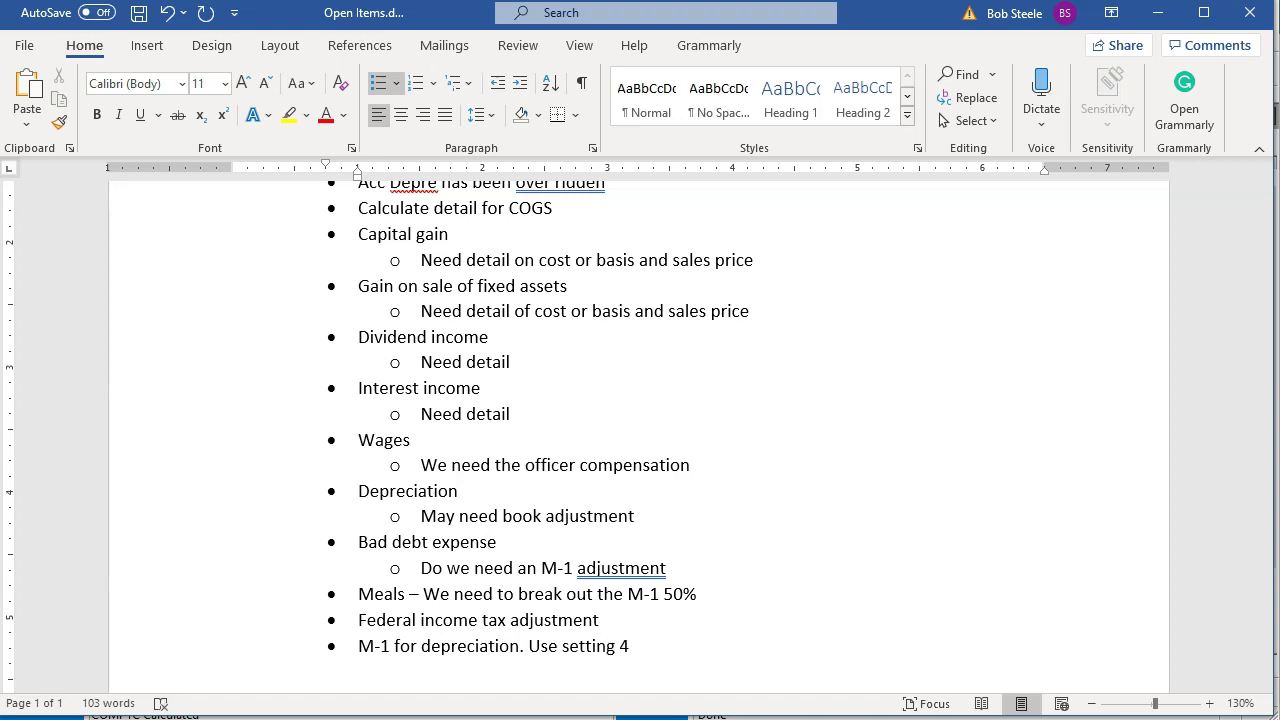
Return to Lacerte, clear the current year book depreciation entry, and recheck Schedule M-1 on the recalculated Form 1120
key("alt+Tab")
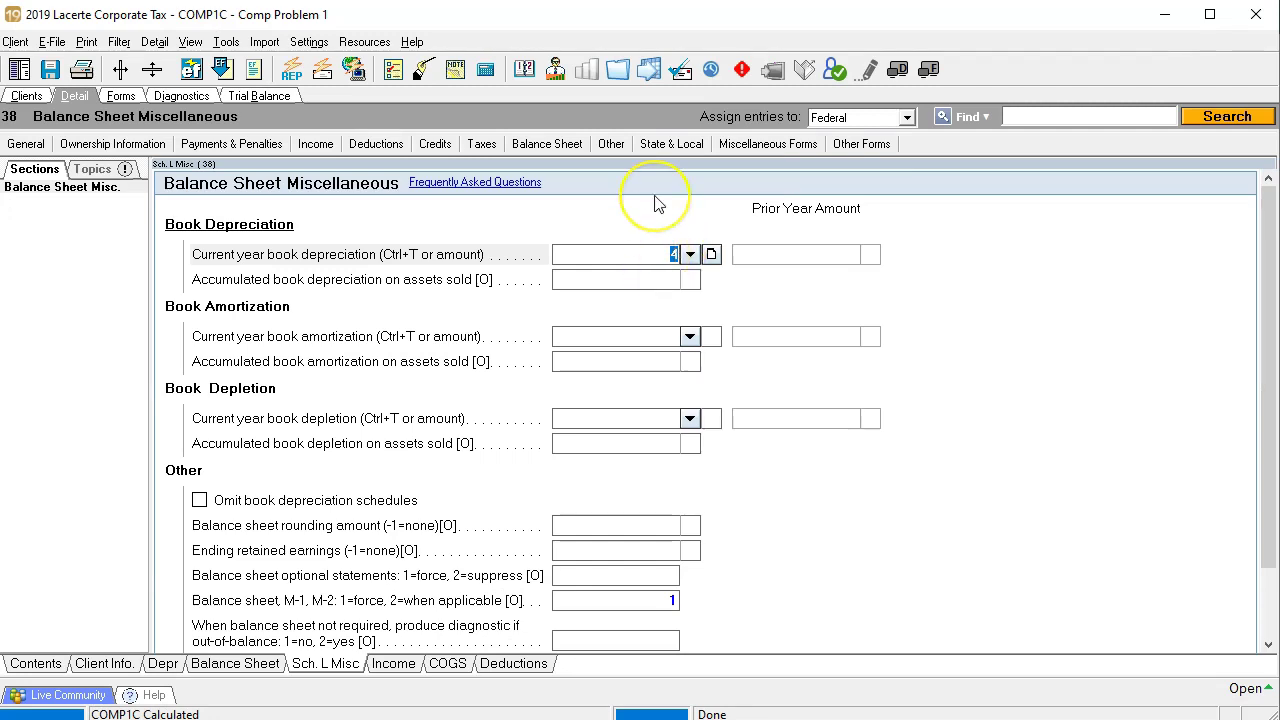
key("Delete")
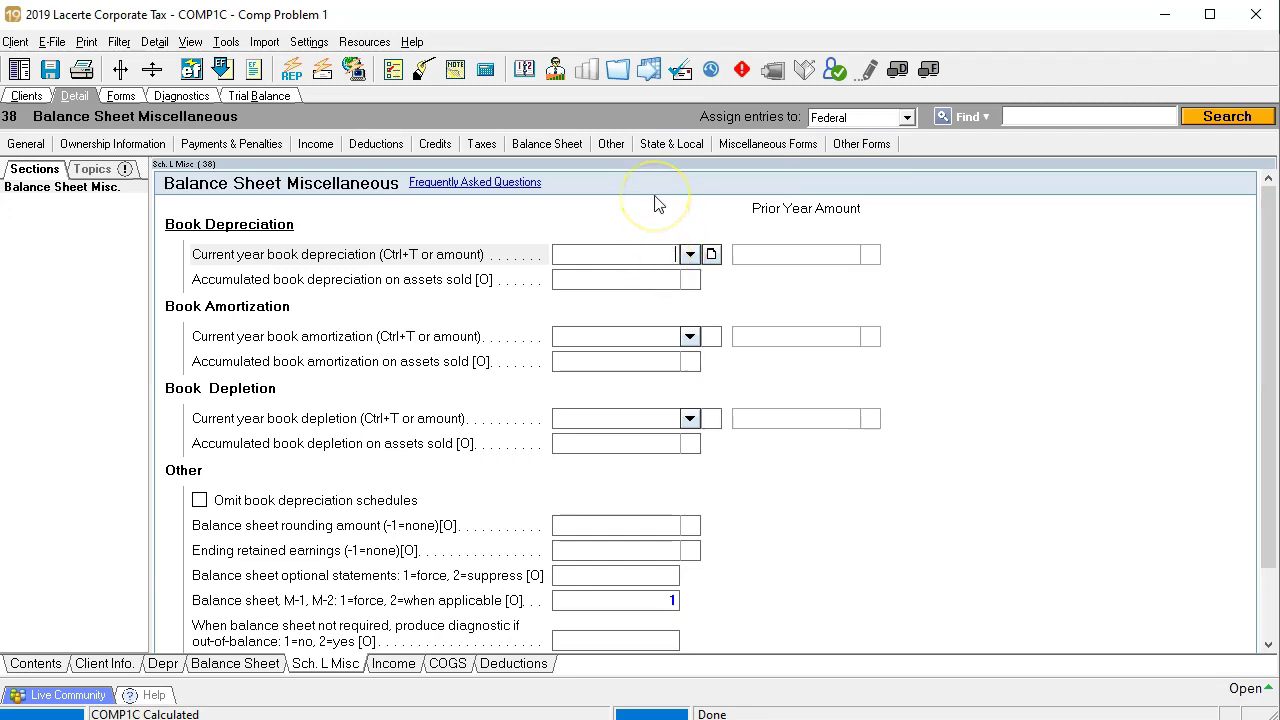
left_click(122, 96)
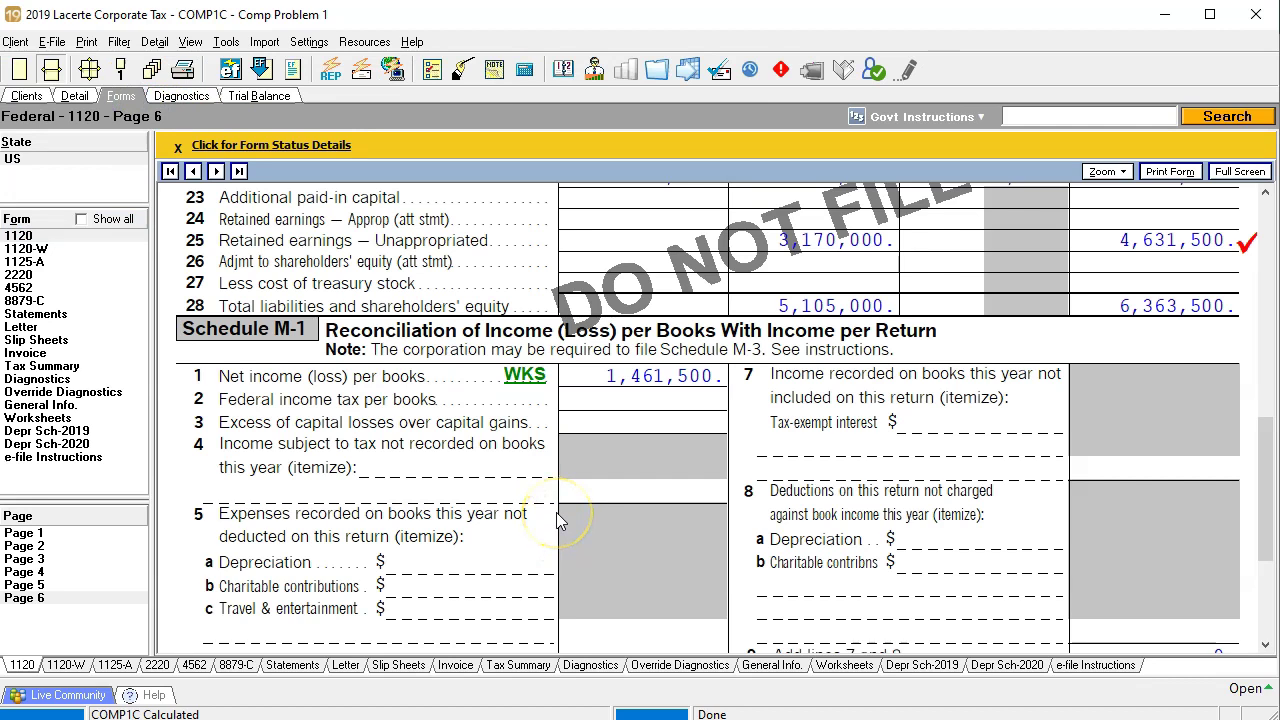
scroll(560, 521, "down", 3)
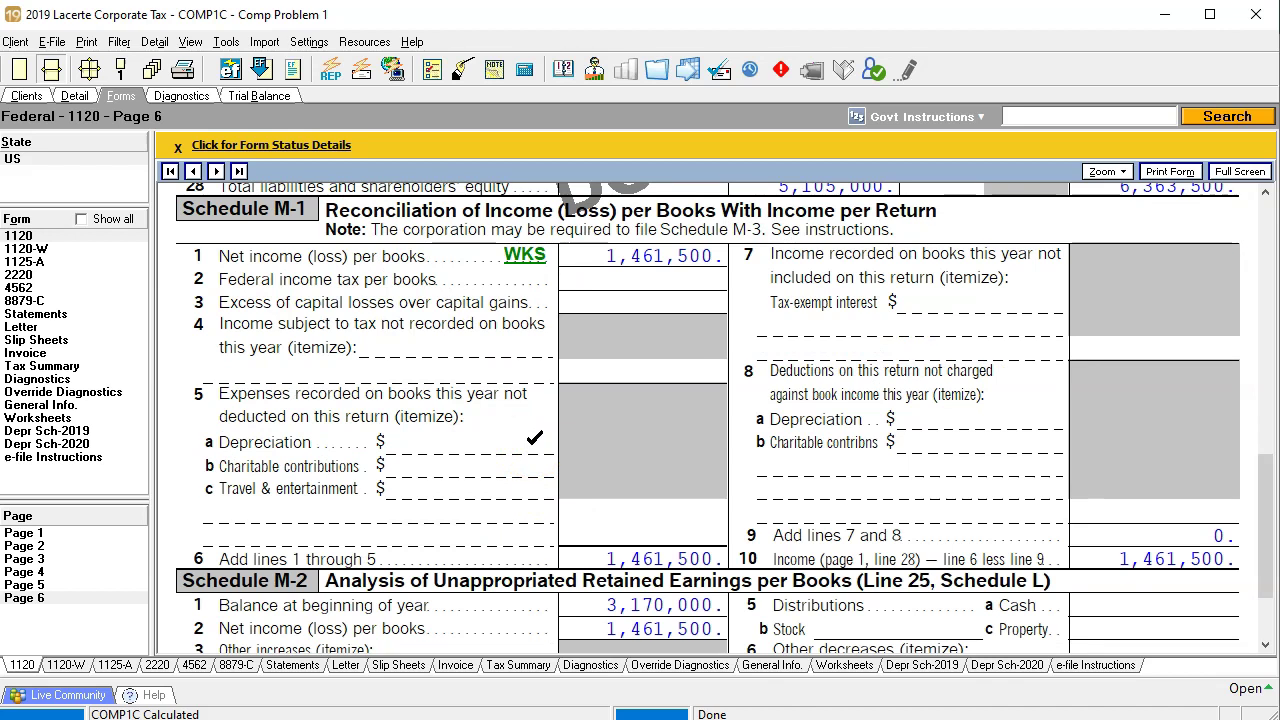
Jump from the Schedule M-1 line 5a depreciation to its "Depreciation not Deducted" input
right_click(534, 440)
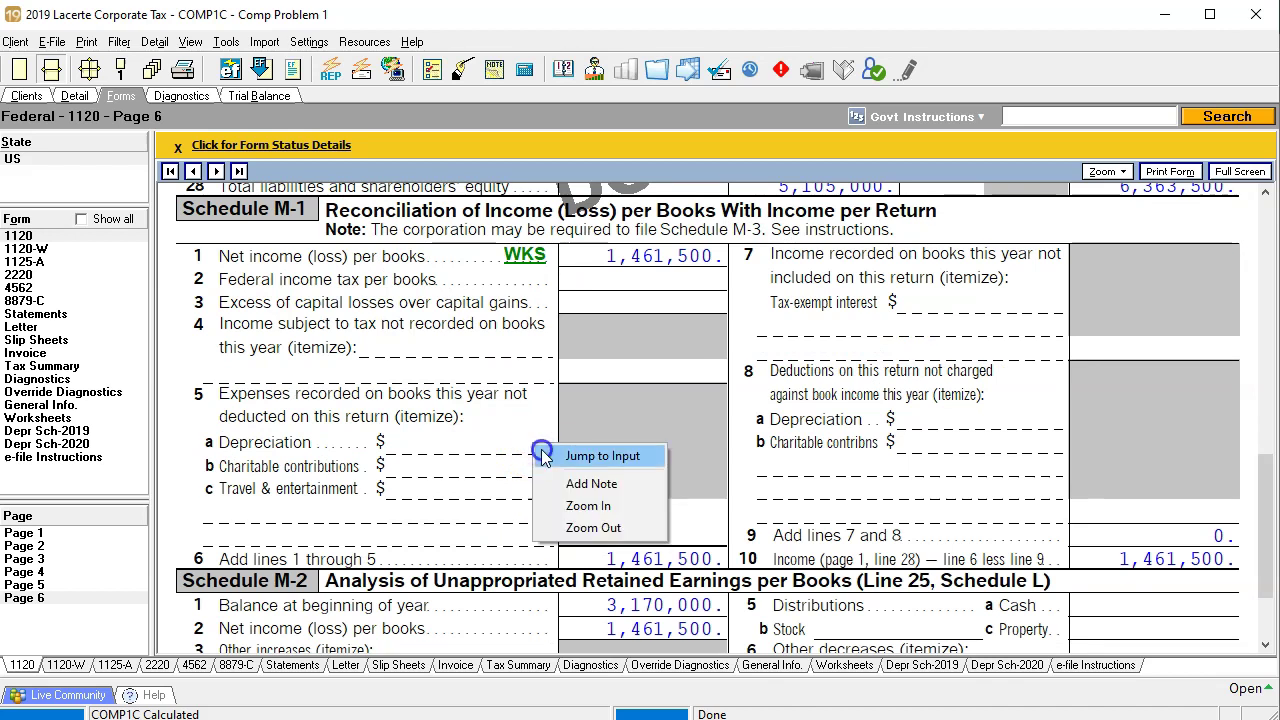
left_click(545, 455)
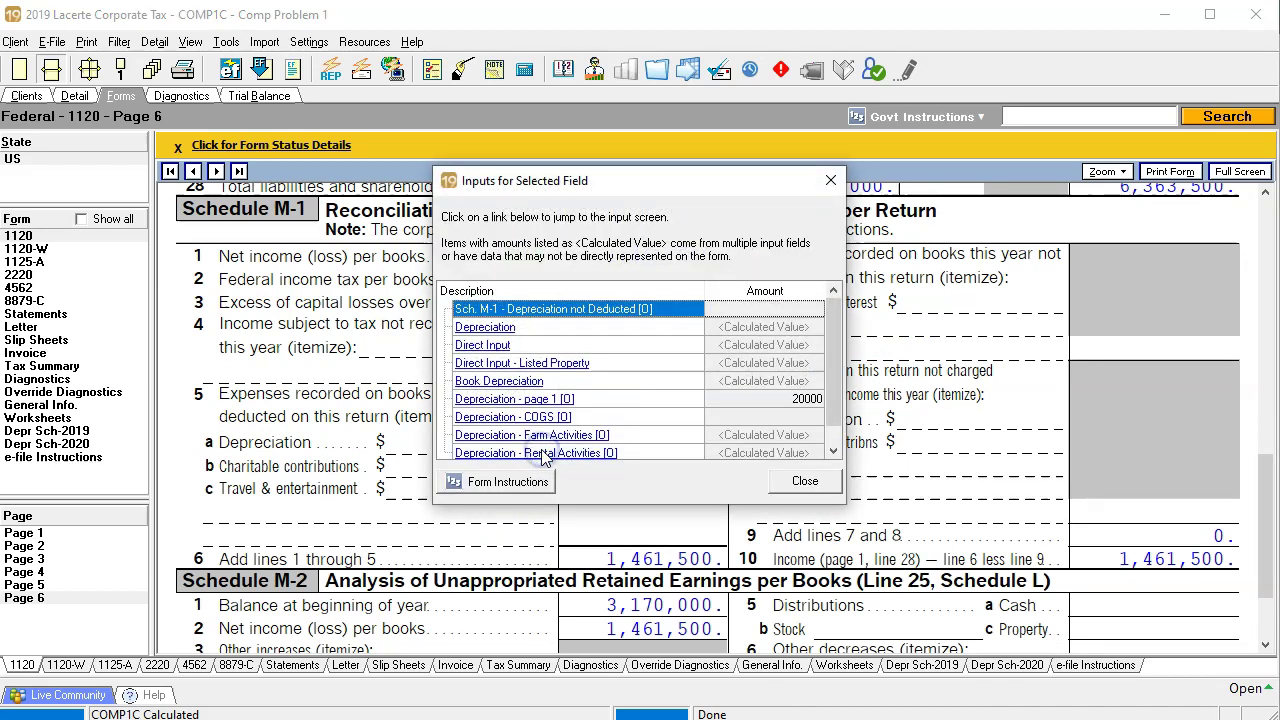
left_click(556, 310)
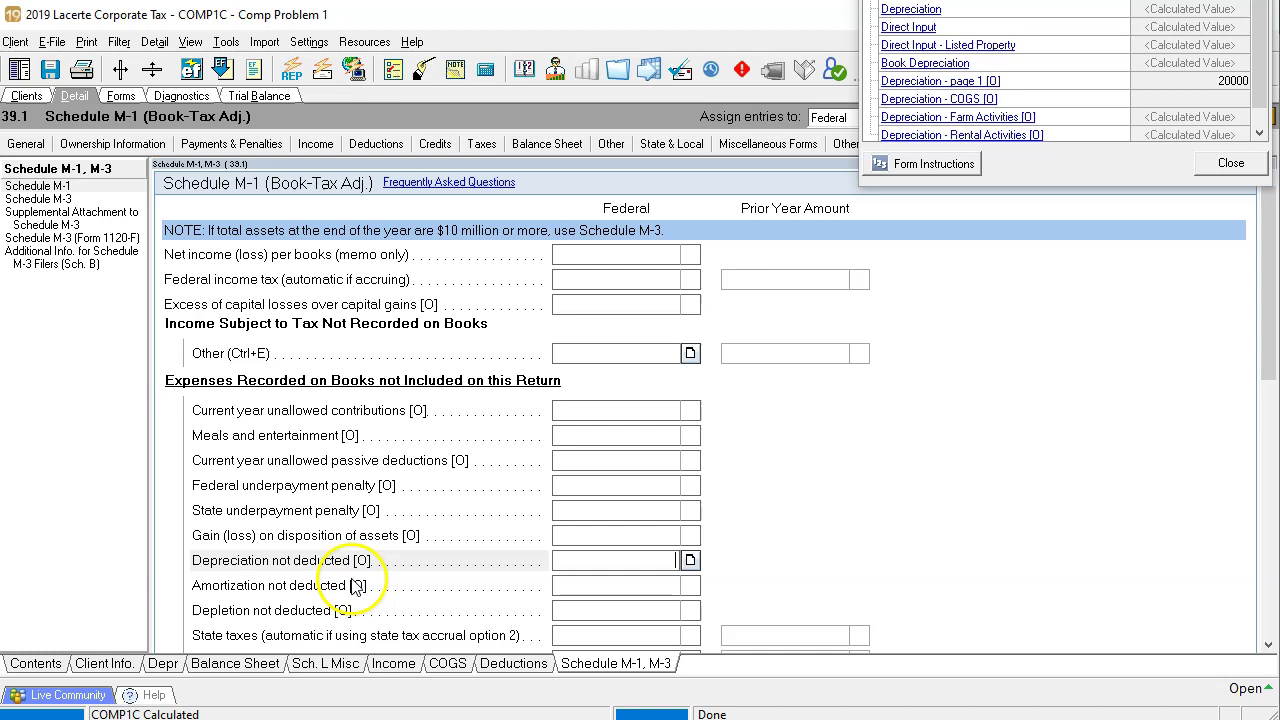
Leave the depreciation input and return to page 6 of Form 1120 to review Schedule M-1 and ending retained earnings
key("Escape")
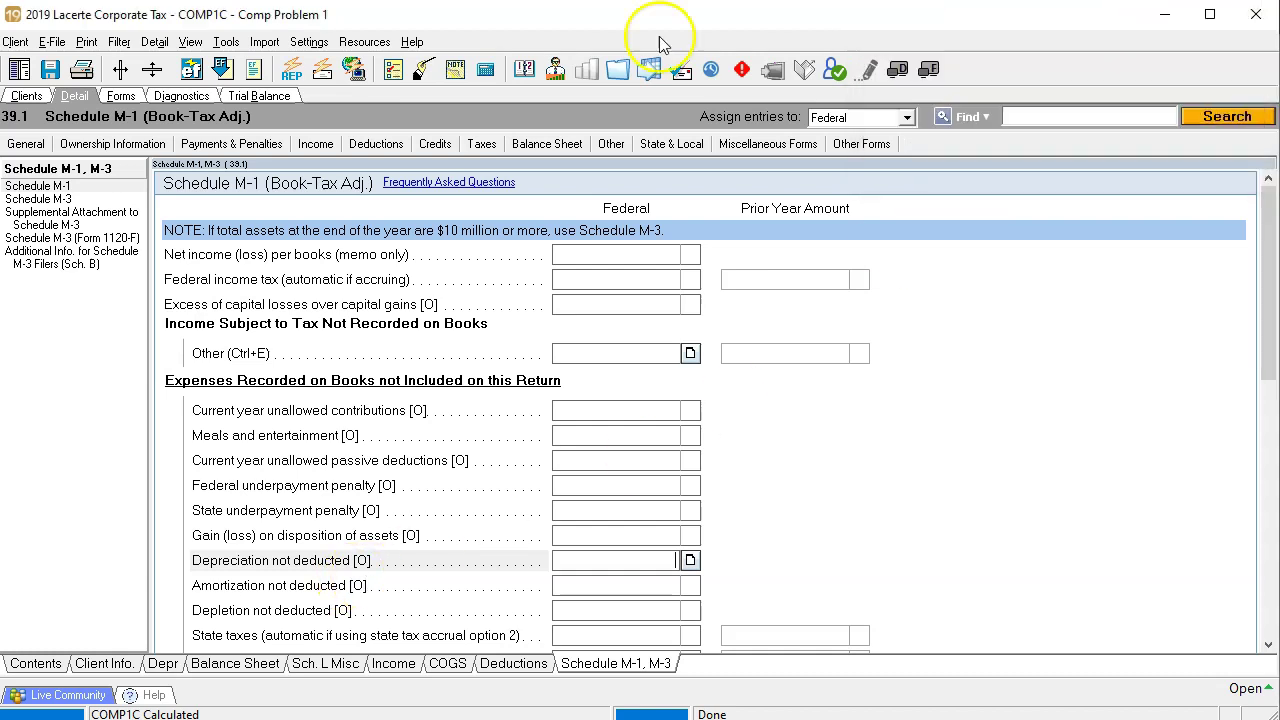
left_click(121, 96)
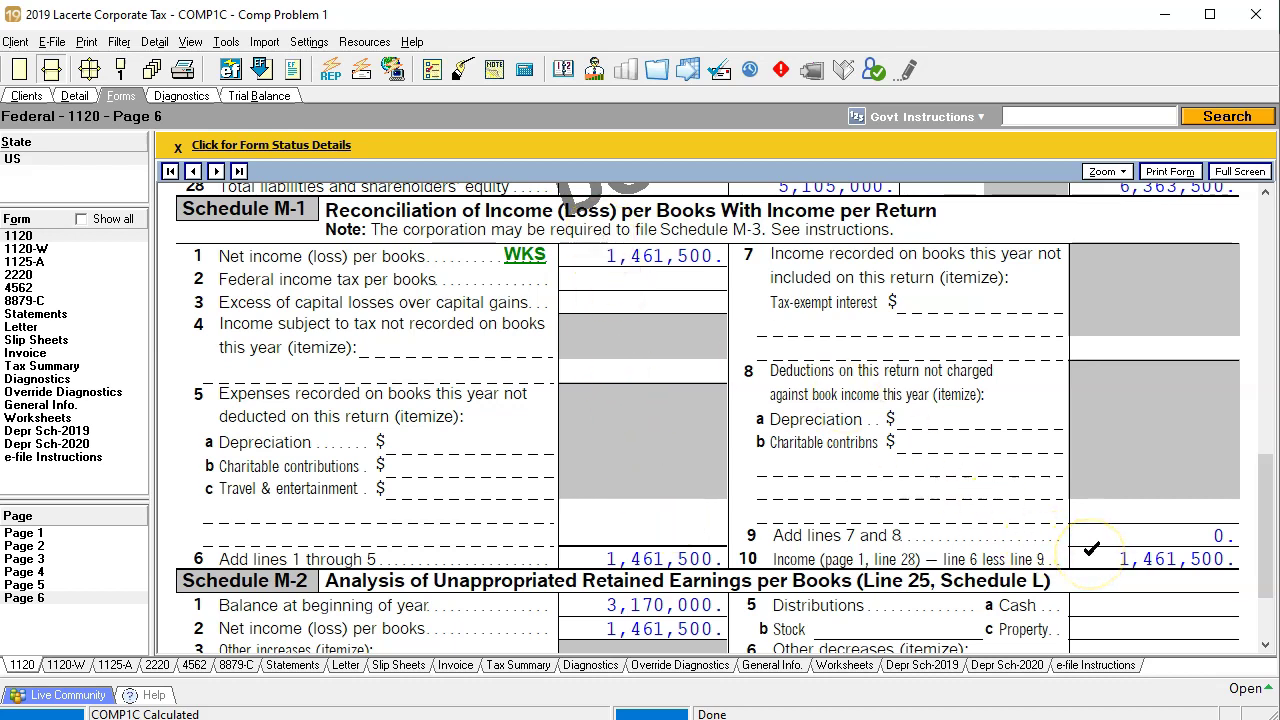
scroll(1091, 549, "up", 3)
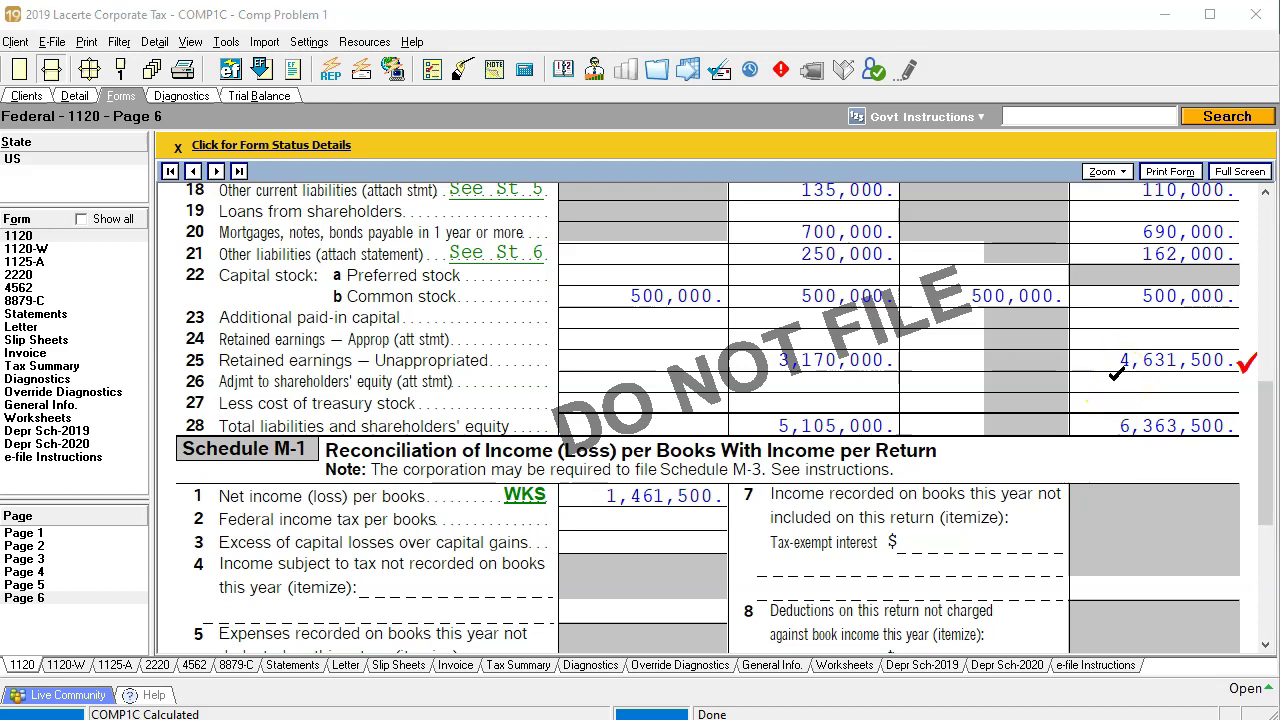
Calculate 4631500 - 3170000 for the change in retained earnings and compare it with book income in the Excel worksheet
left_click_drag(1020, 191, 326, 158)
type("4631500 - ")
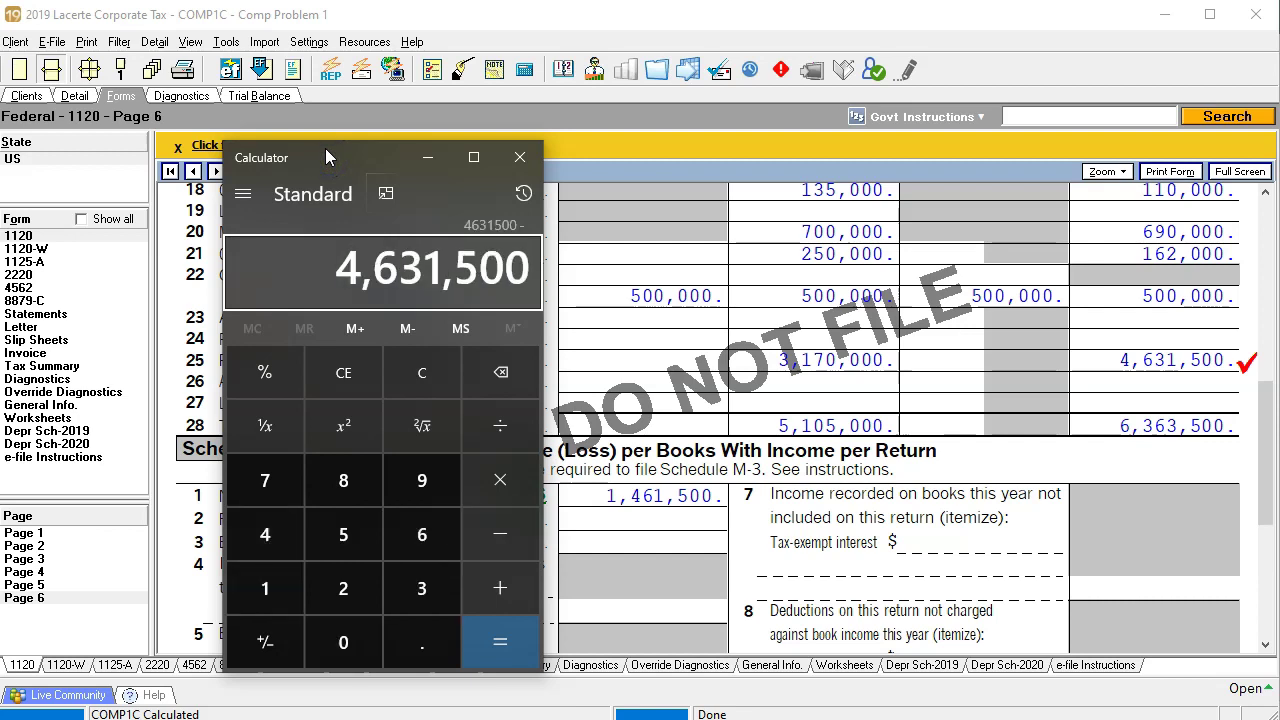
type("3170000")
key("Return")
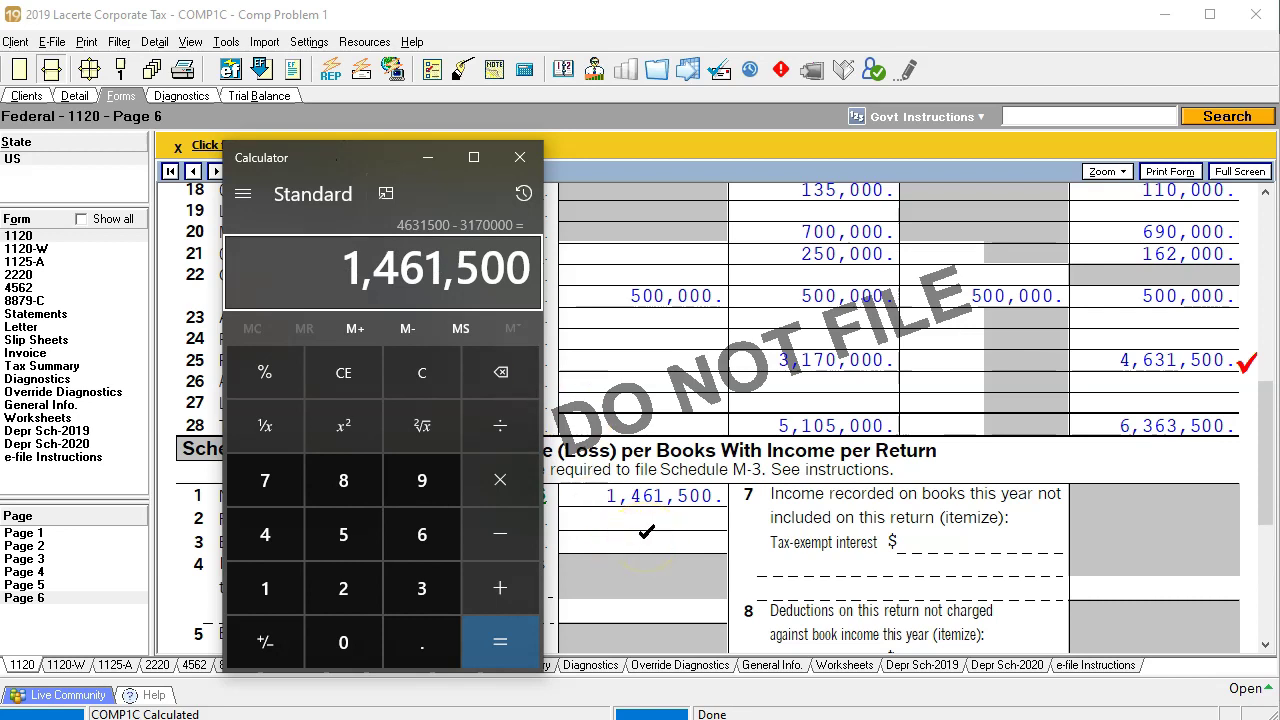
key("alt+Tab")
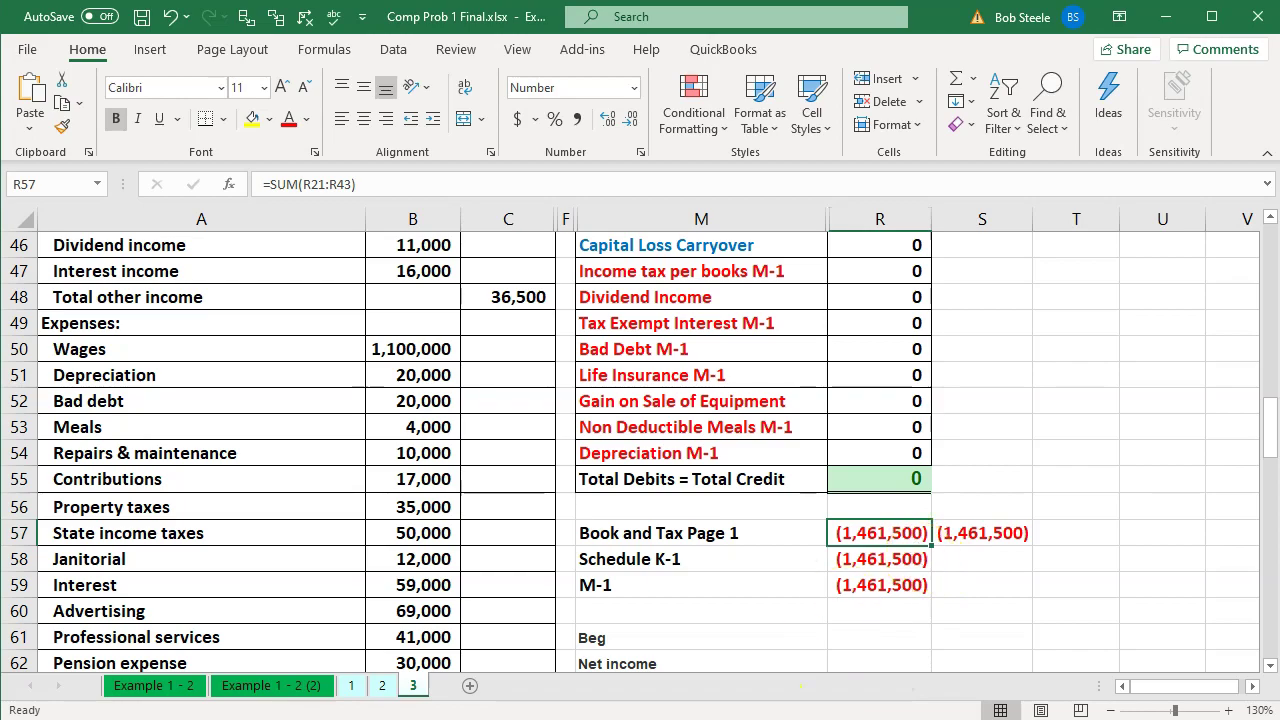
key("alt+Tab")
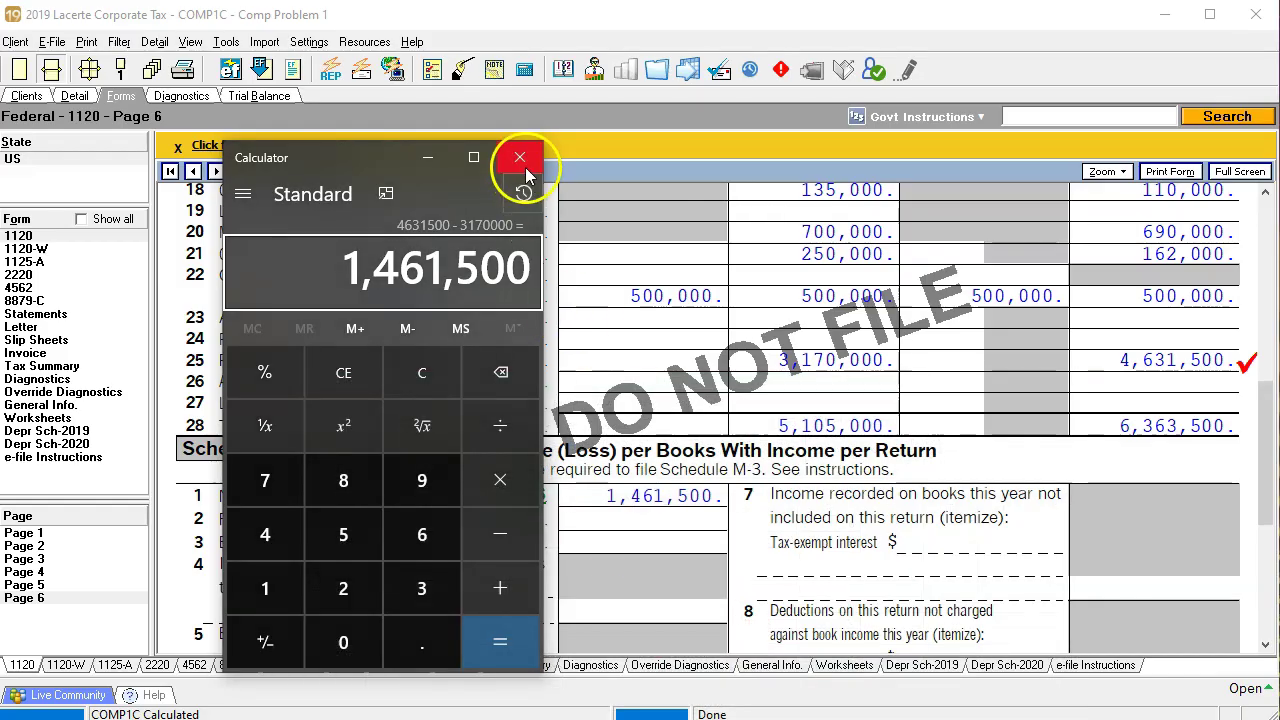
left_click(526, 164)
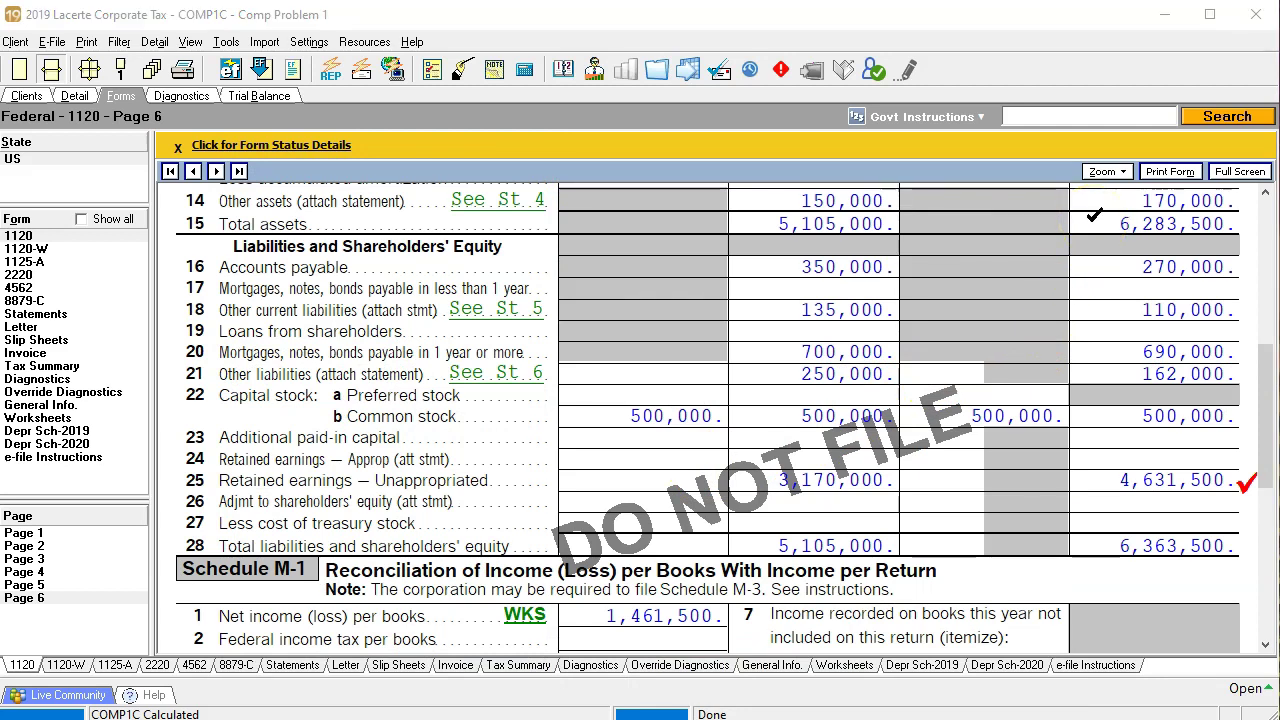
Calculate the out-of-balance difference between total liabilities and equity and total assets as 6363500 - 6283500
key("XF86Calculator")
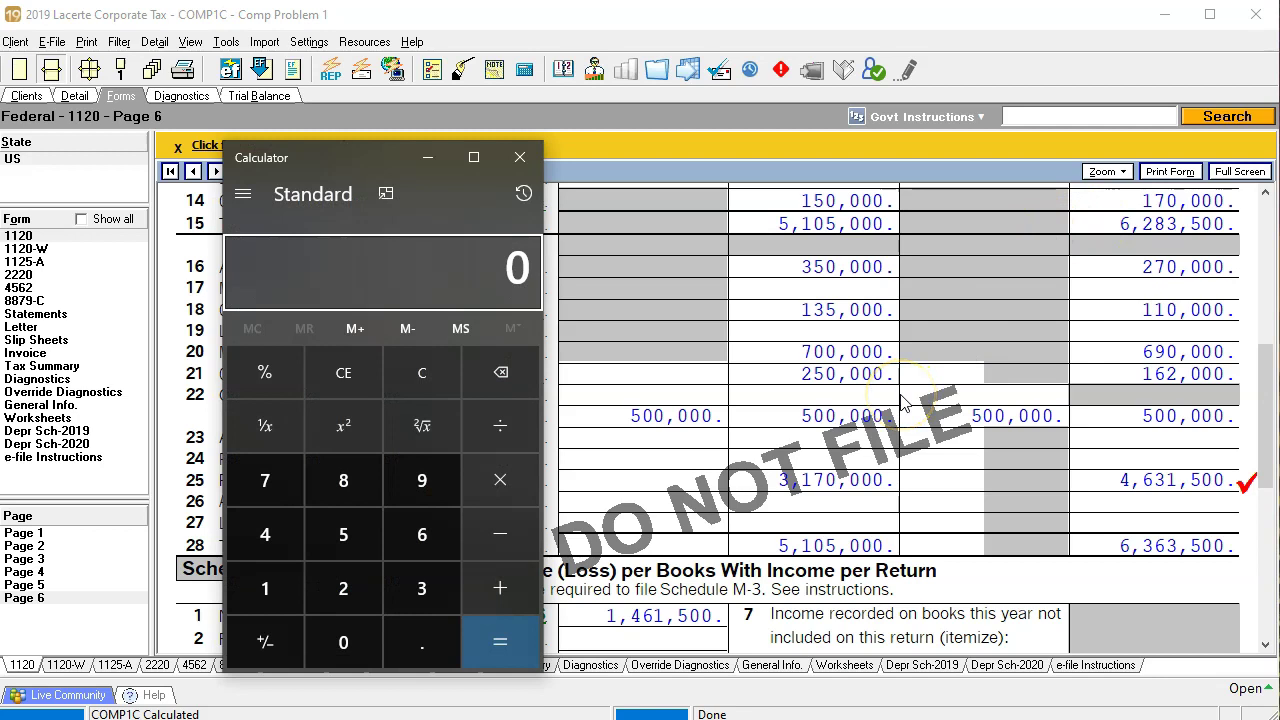
type("6363500 - ")
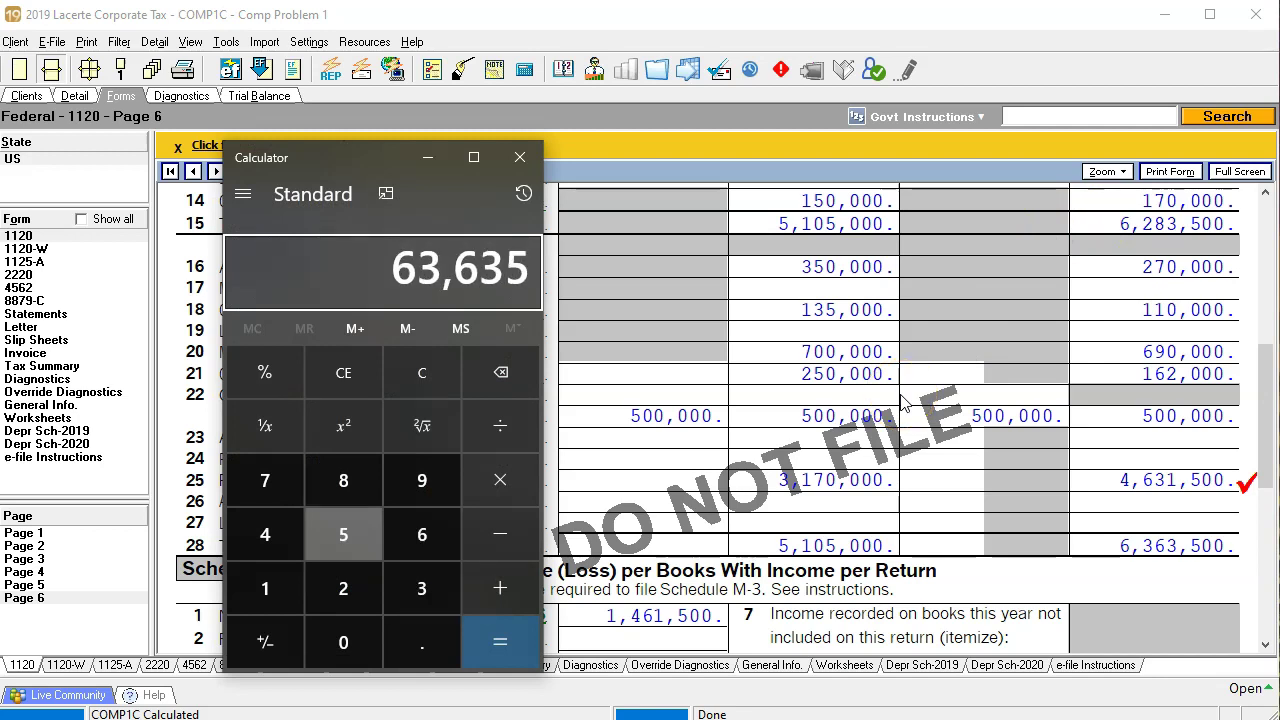
type("6283500")
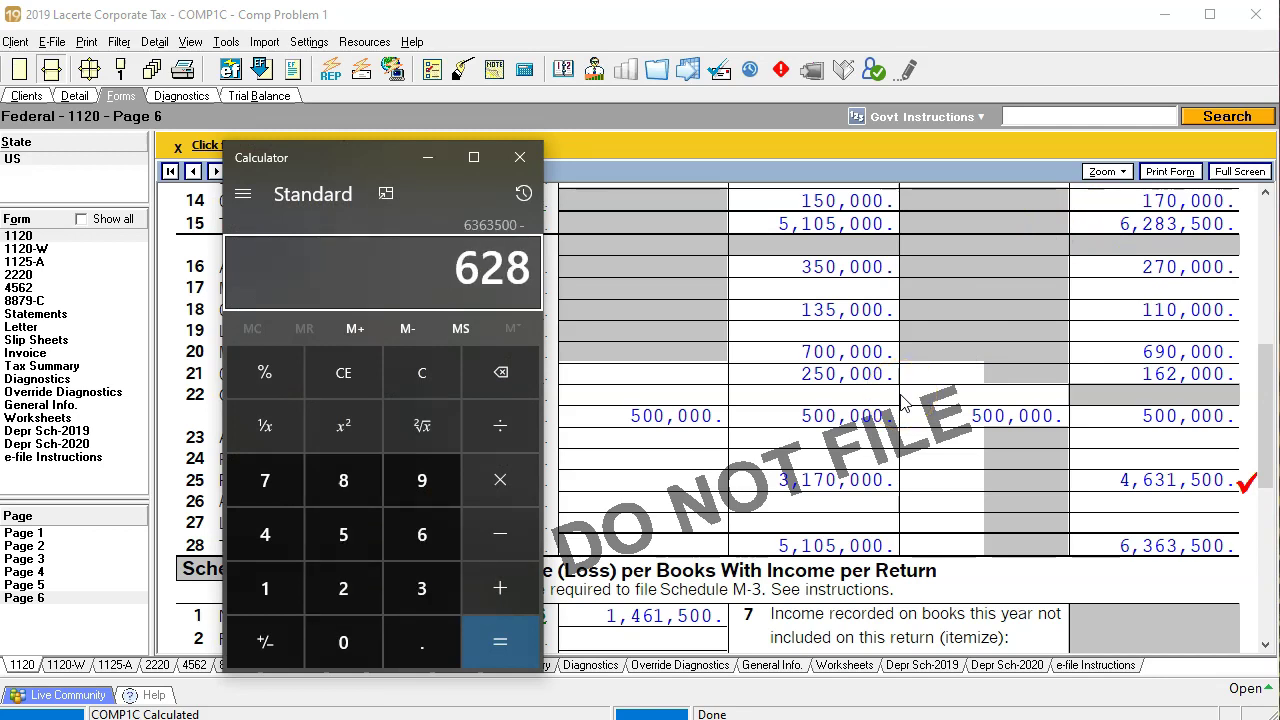
key("Return")
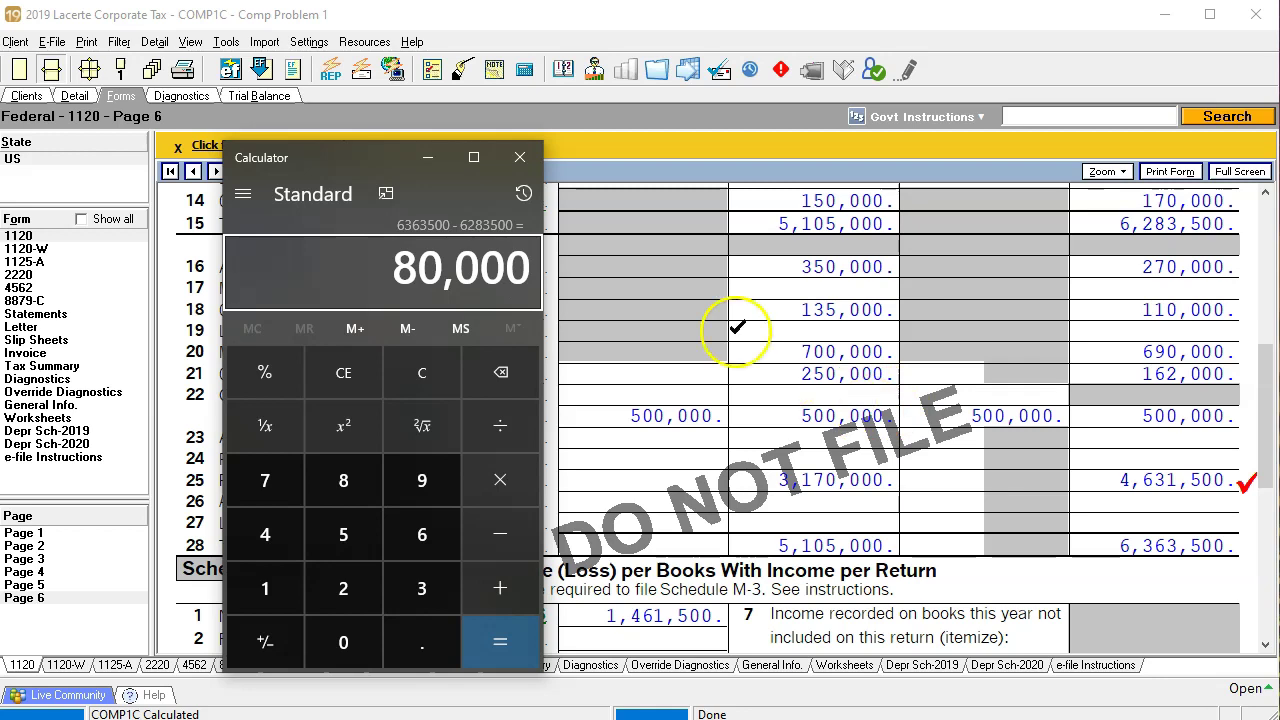
left_click(508, 156)
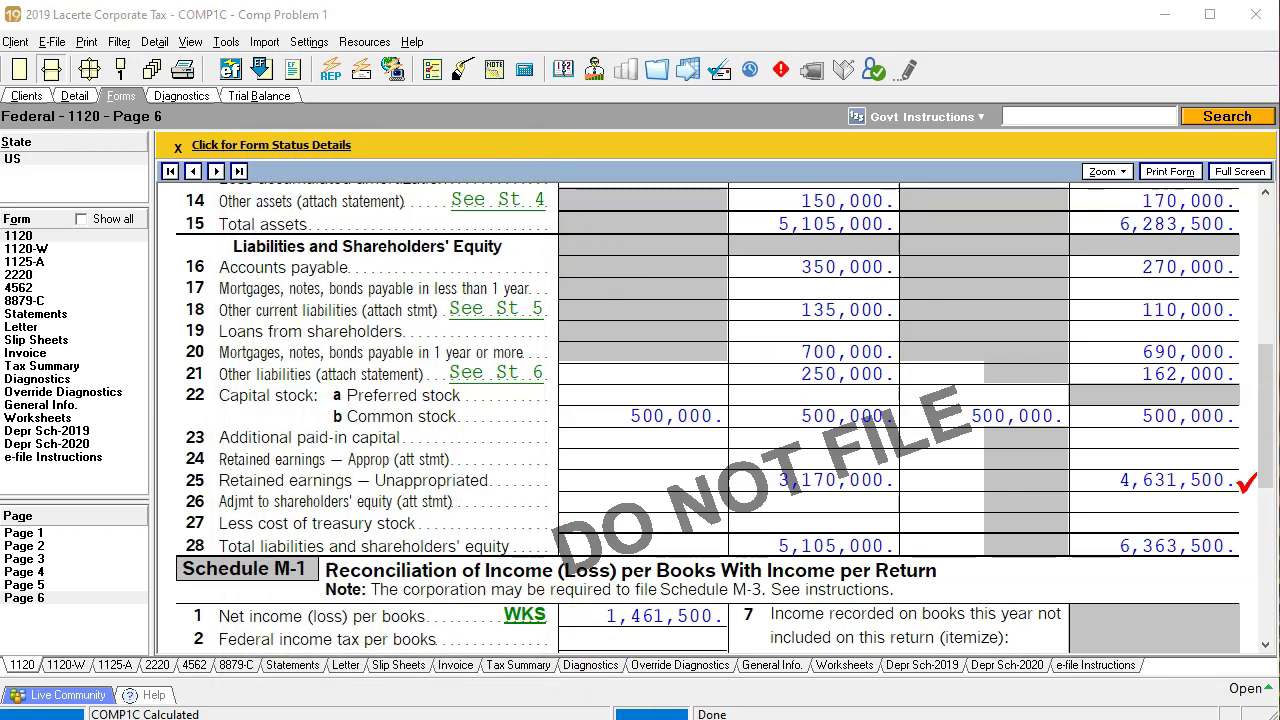
Switch to the Excel worksheet and look up the dividends amount under Added Information
left_click(612, 712)
scroll(466, 500, "down", 4)
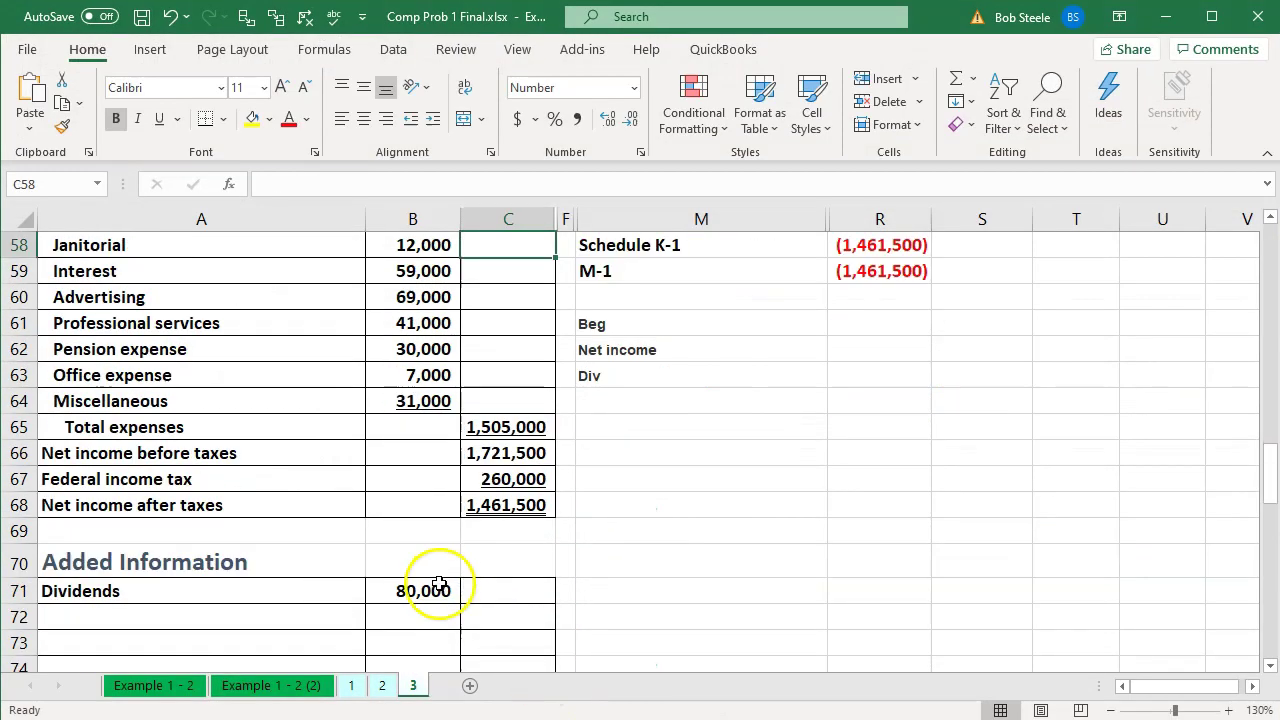
scroll(668, 594, "up", 7)
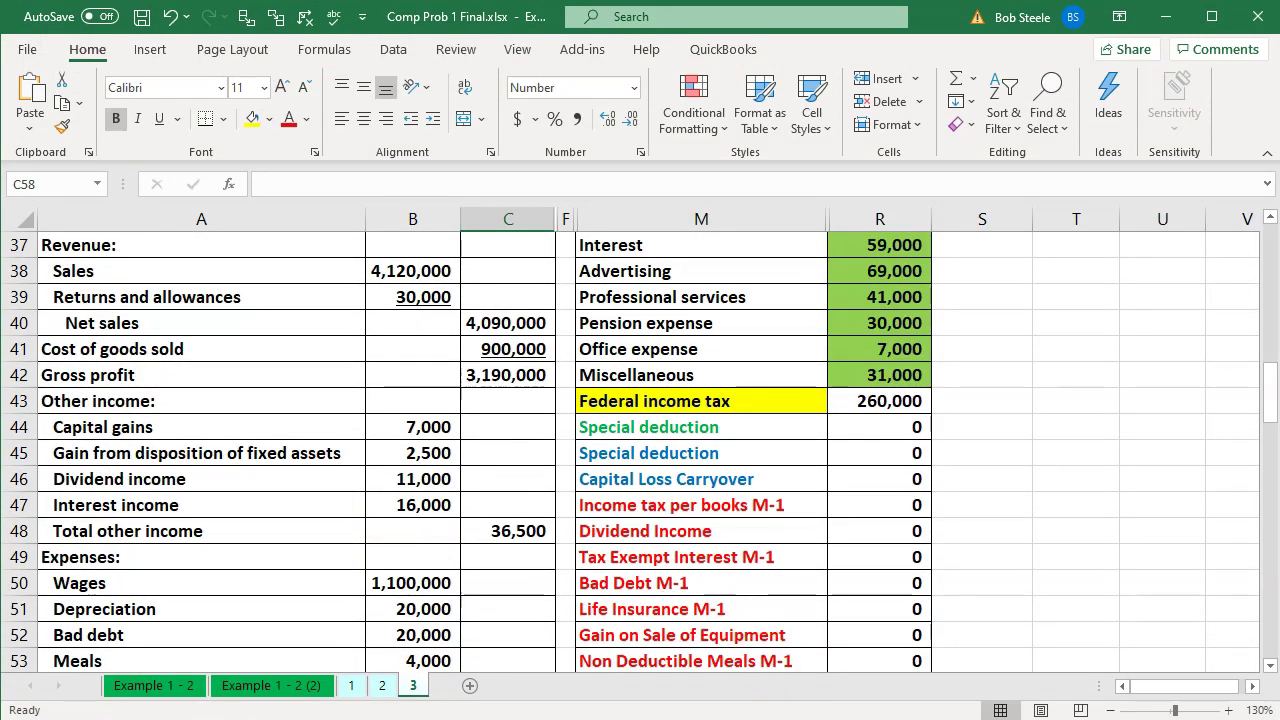
Return to Lacerte and enter 80,000 as cash distributions through the Schedule M-2 line 5a input
left_click(895, 712)
scroll(430, 440, "down", 10)
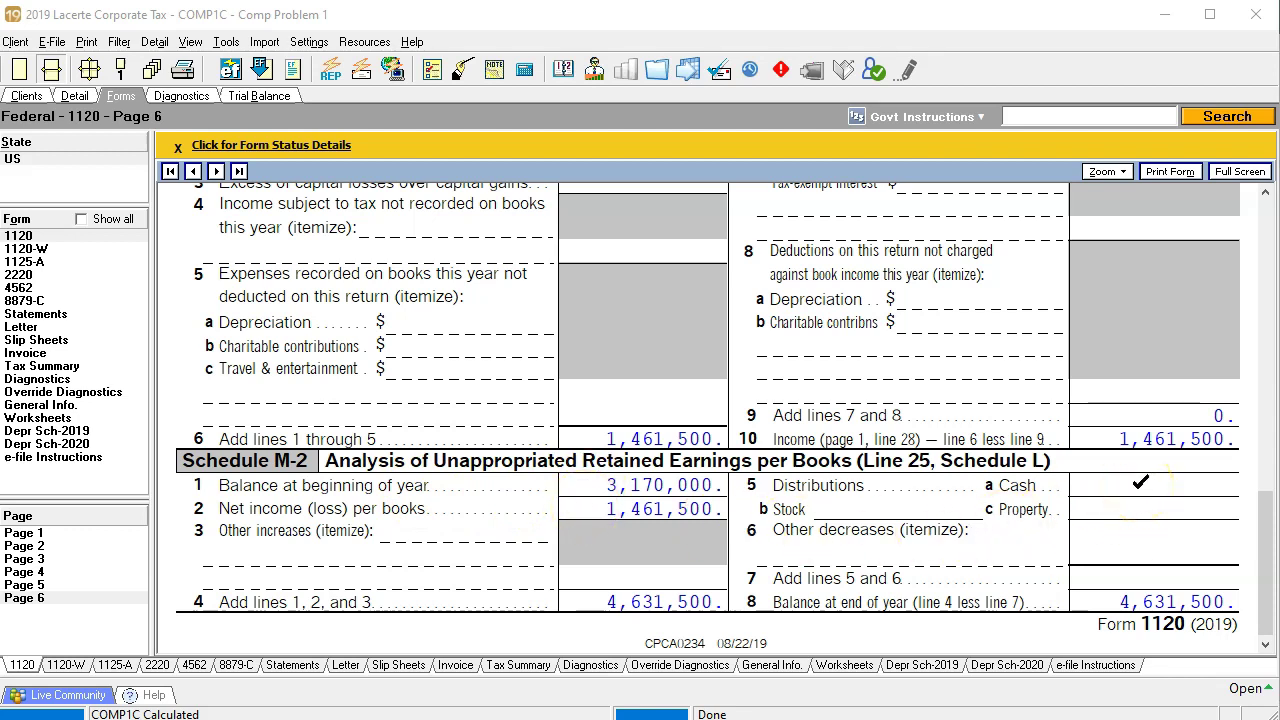
right_click(1140, 482)
left_click(1147, 495)
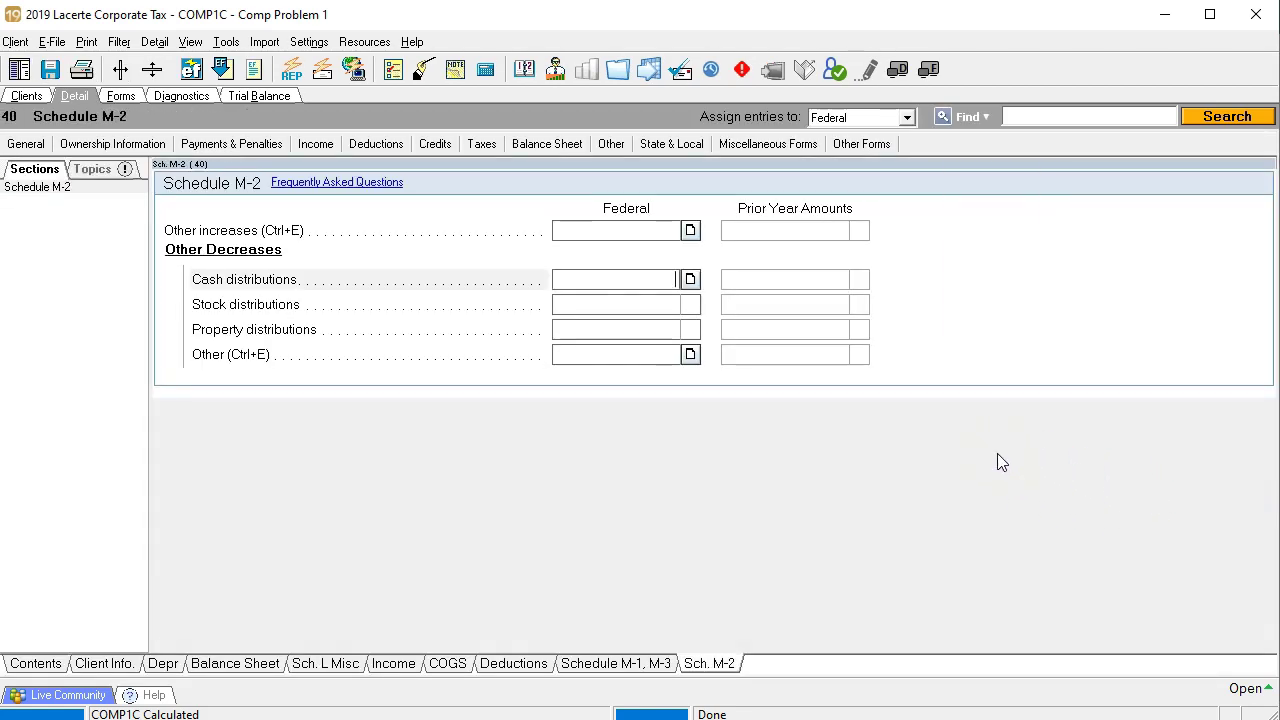
type("80,000")
key("Tab")
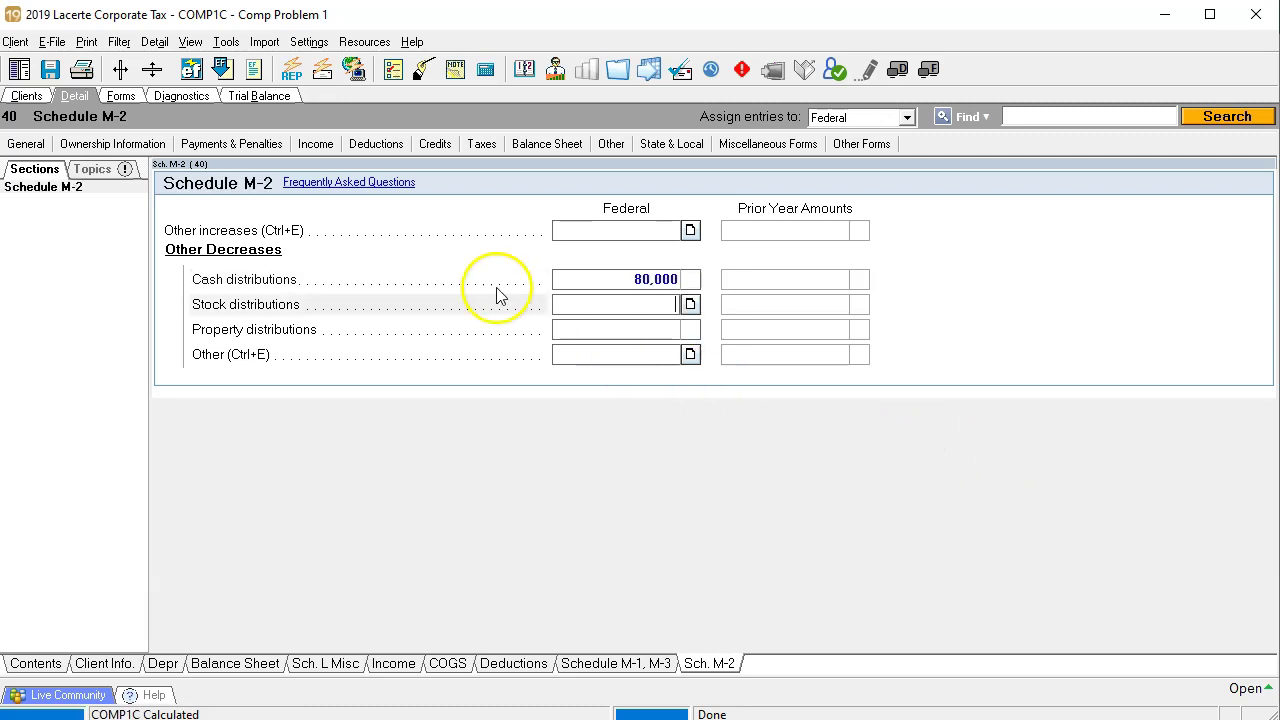
Recalculate Form 1120 and tick off year-end total assets, total liabilities and equity, and unappropriated retained earnings on the balance sheet
left_click(124, 97)
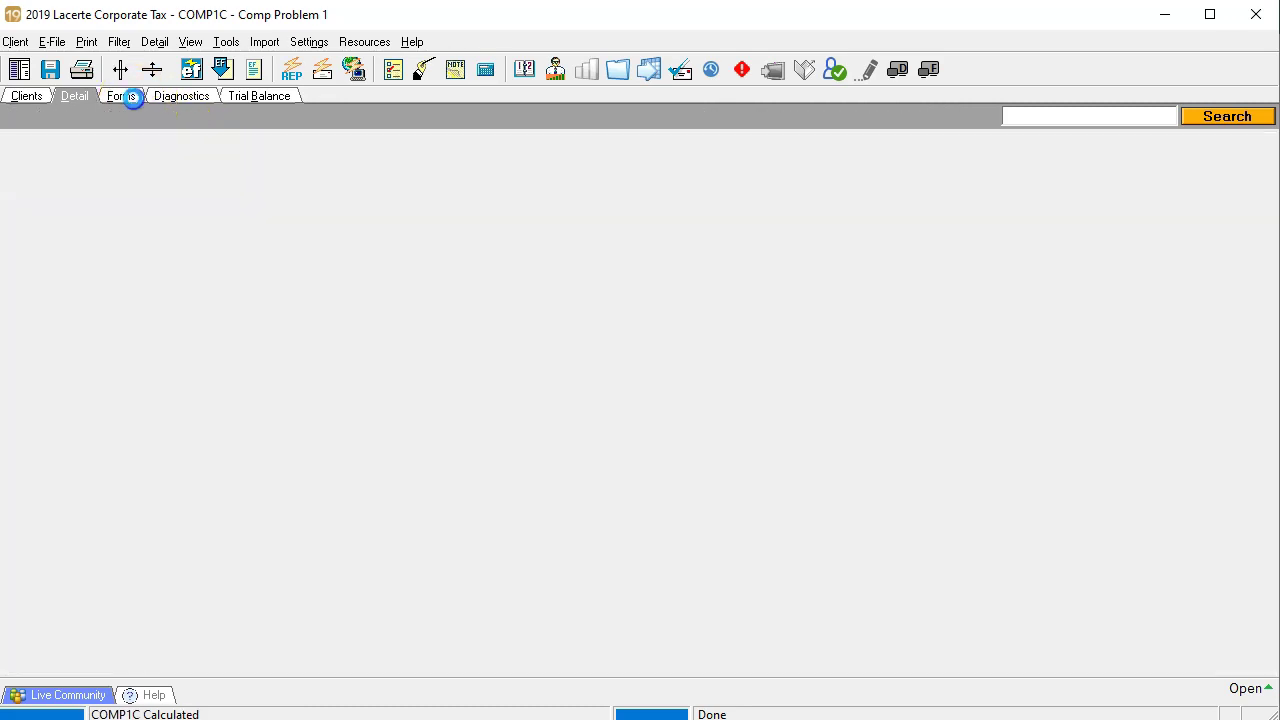
scroll(683, 527, "up", 5)
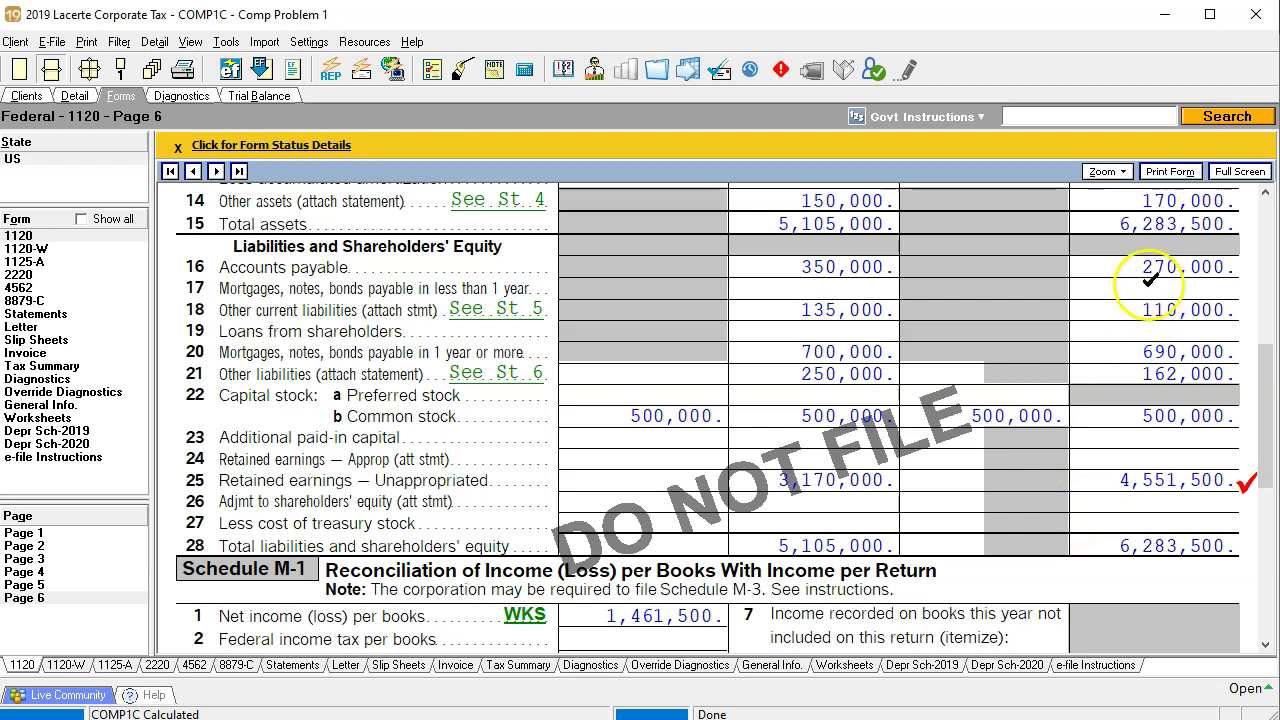
left_click(1100, 213)
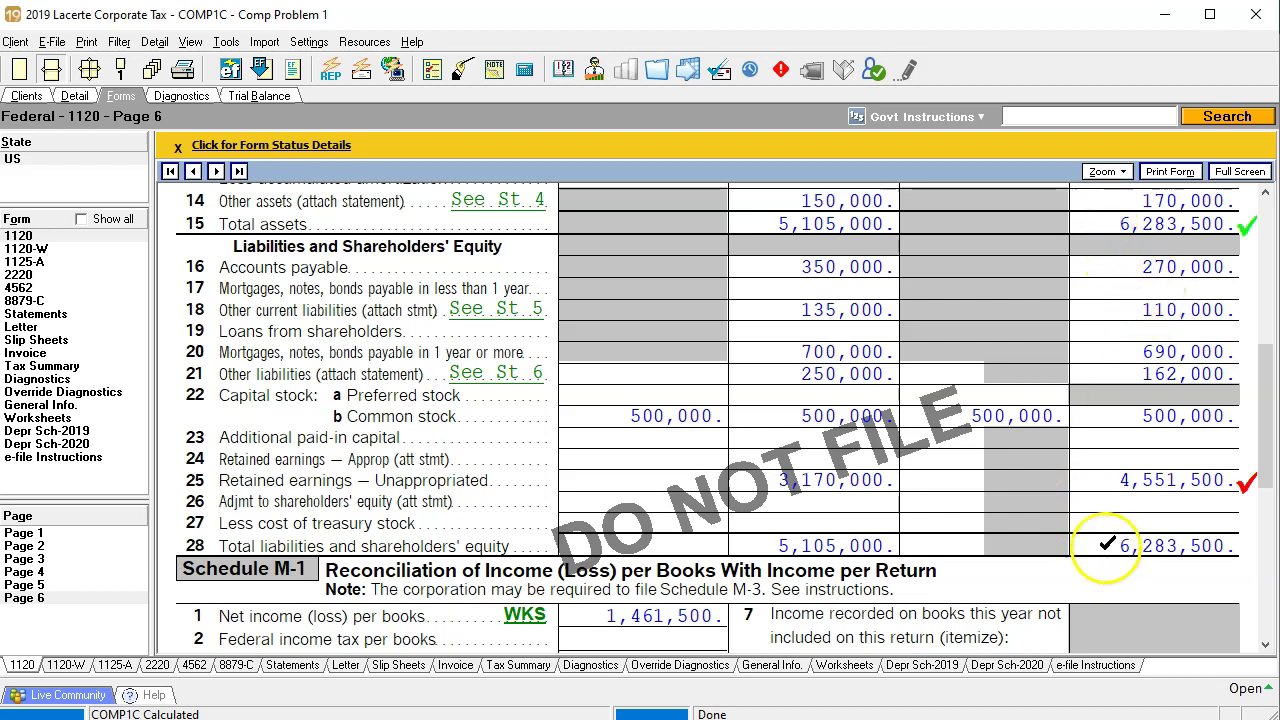
left_click(1112, 545)
left_click(1113, 480)
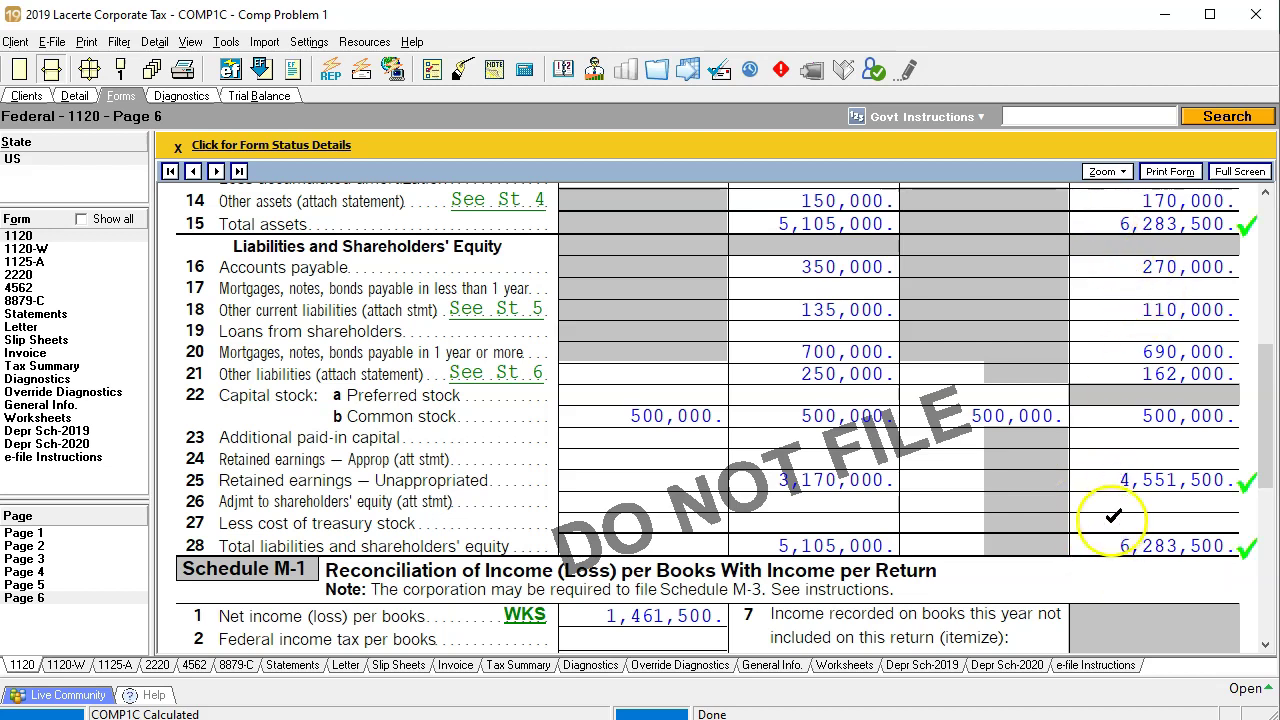
Switch to the Excel worksheet and unhide the balance sheet columns between C and F
key("alt+Tab")
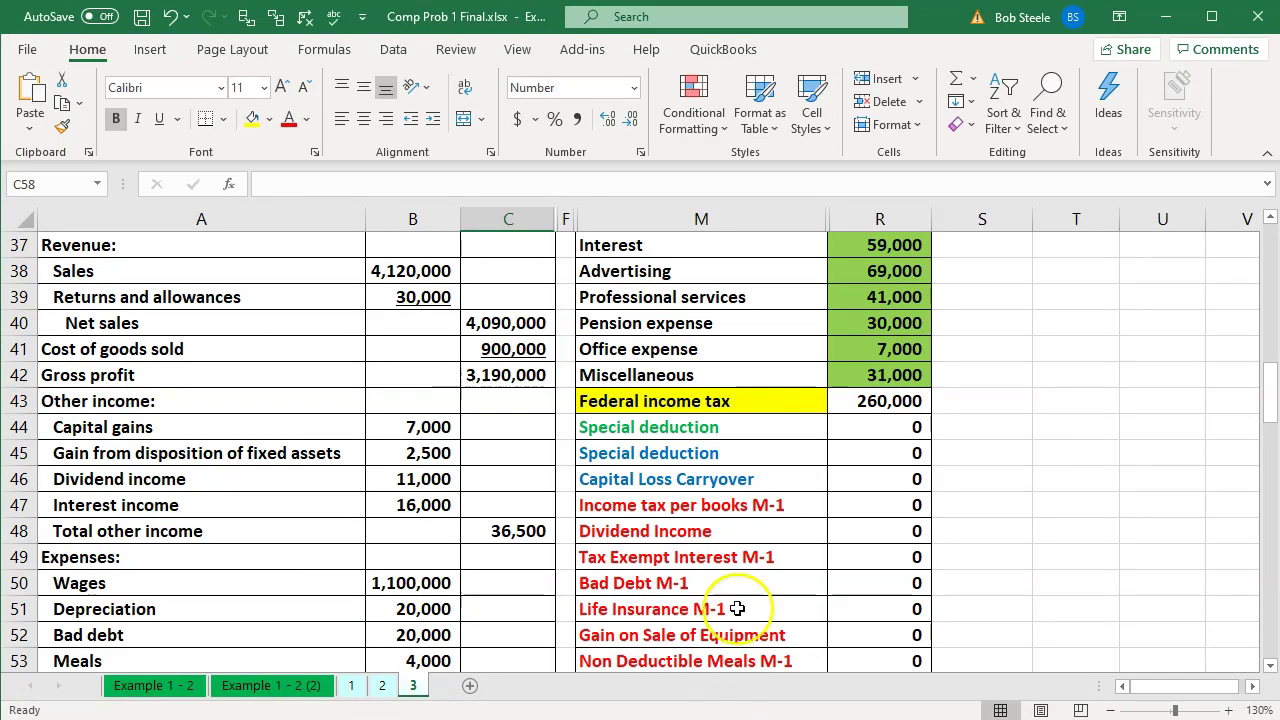
left_click(737, 605)
scroll(739, 600, "up", 6)
scroll(739, 600, "up", 6)
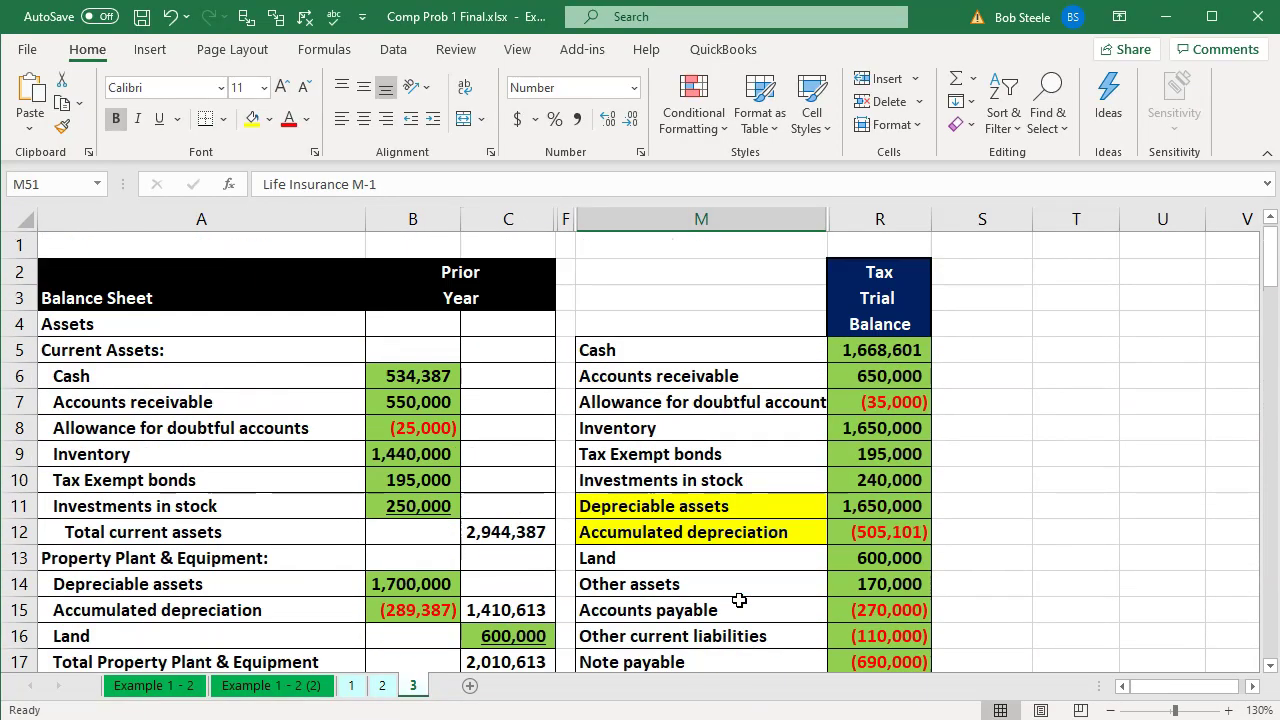
left_click(532, 215)
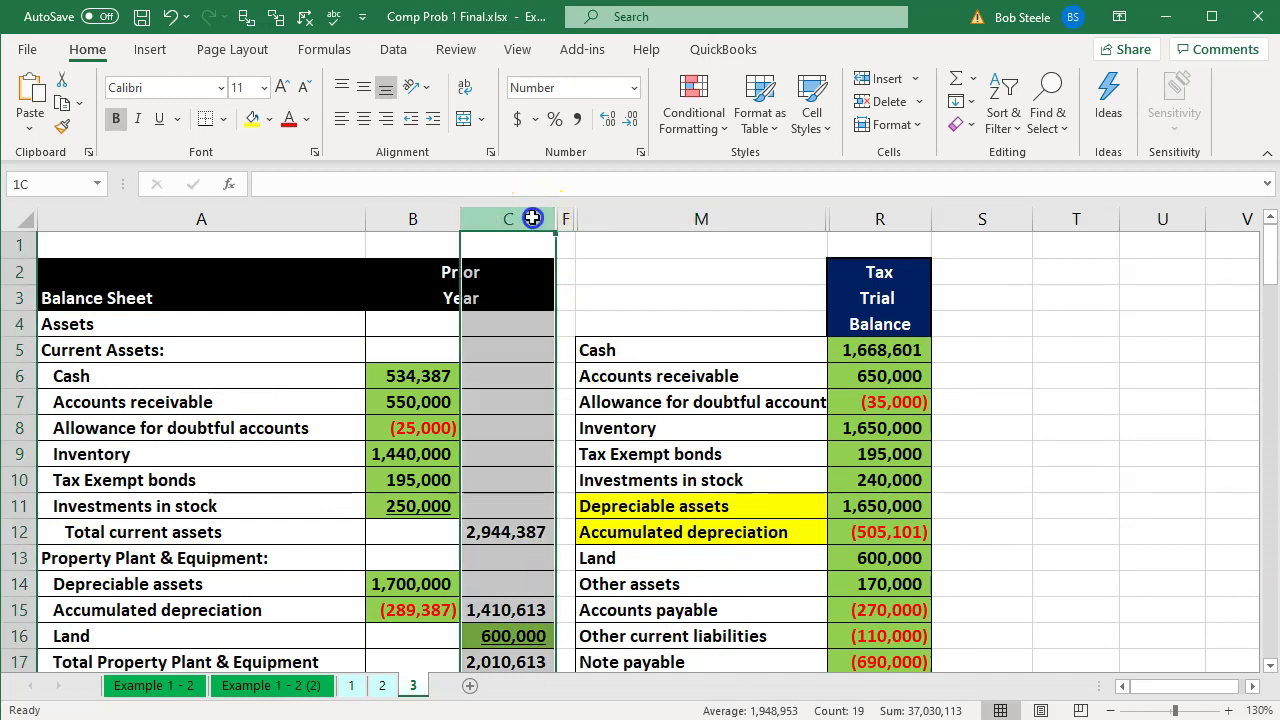
left_click_drag(532, 217, 566, 217)
right_click(545, 390)
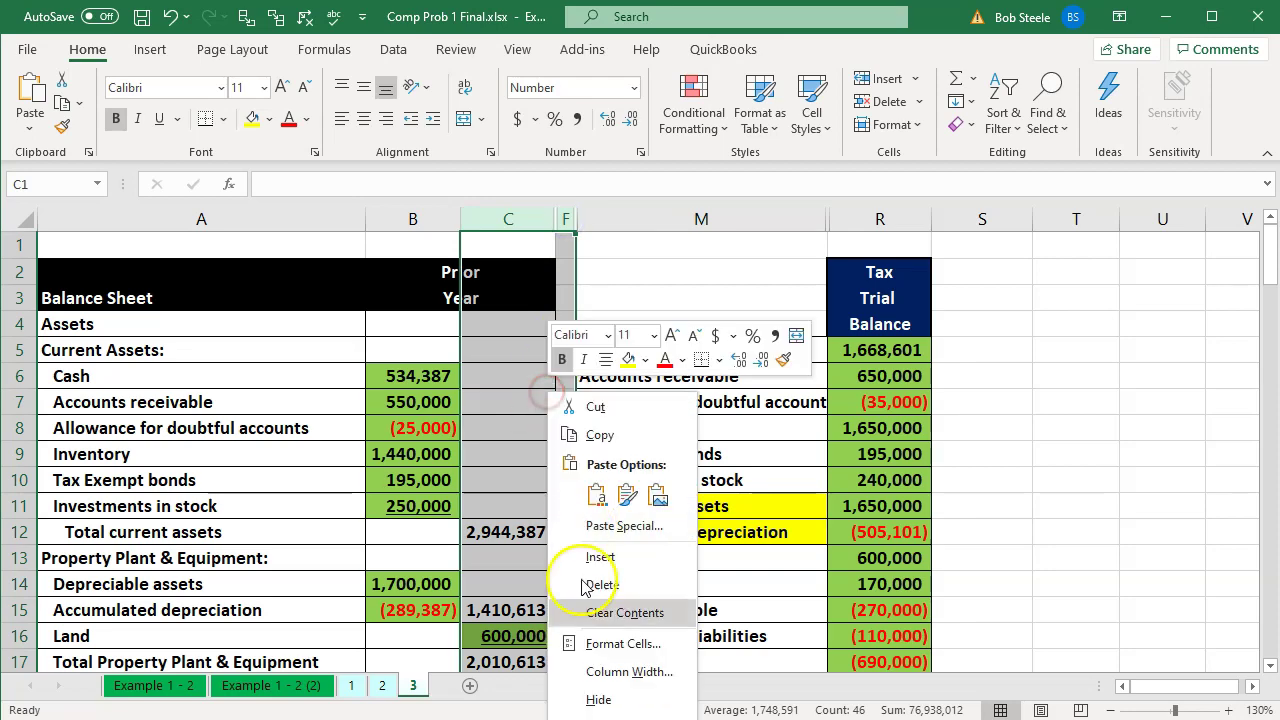
left_click(595, 716)
Check the current year retained earnings formula in cell D32
scroll(606, 578, "down", 3)
scroll(606, 578, "down", 5)
left_click(607, 428)
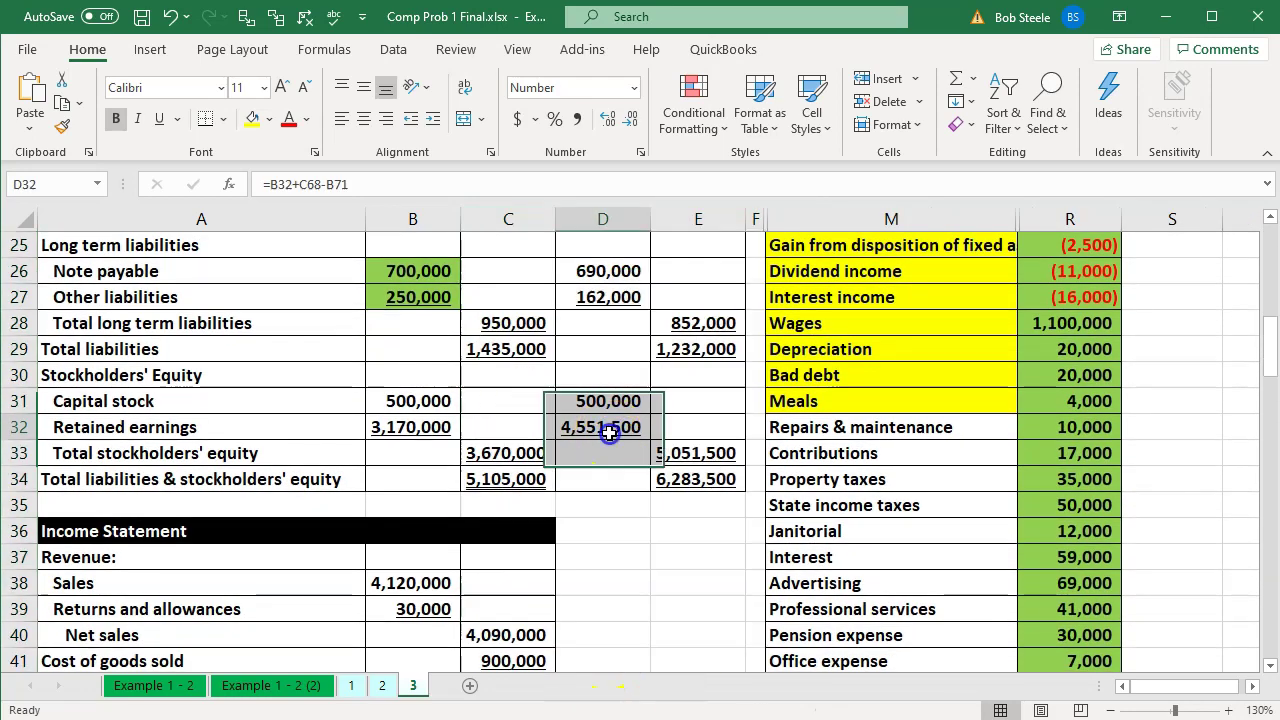
Select R20:R54 in the Tax Trial Balance, from retained earnings through Depreciation M-1, to check its sum
left_click(1061, 512)
scroll(1062, 518, "up", 1)
scroll(1061, 516, "up", 2)
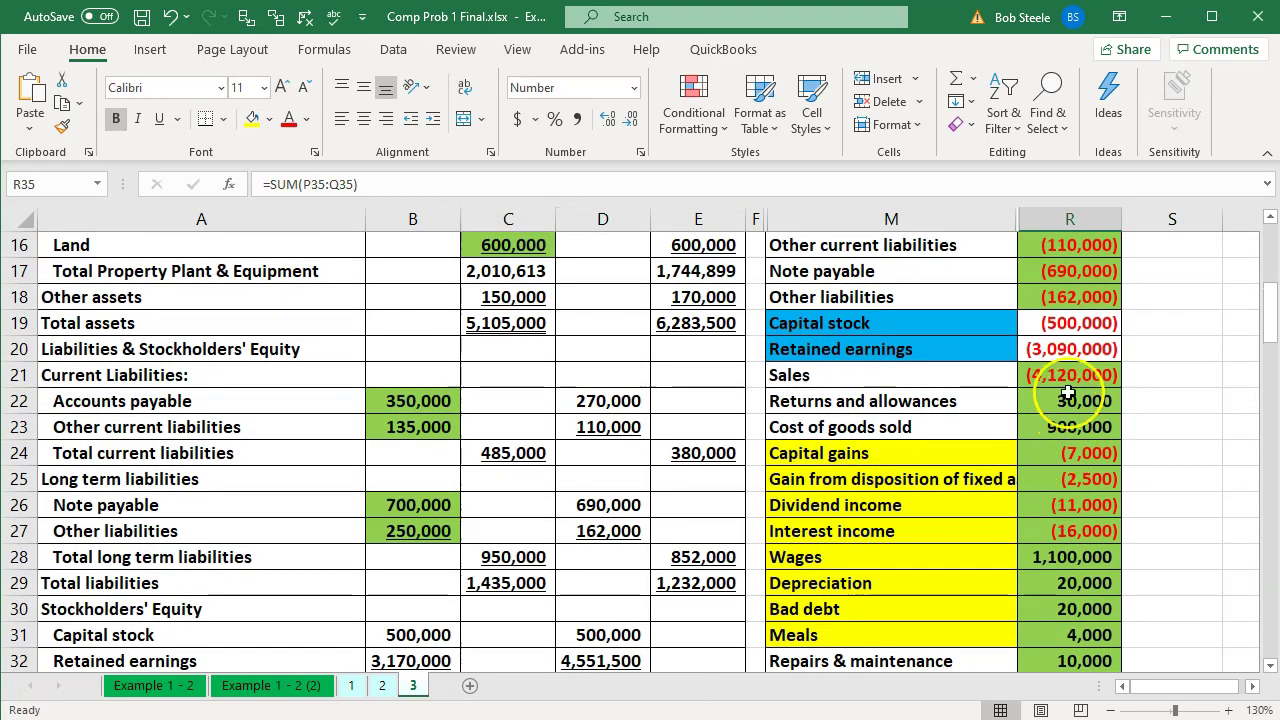
left_click(1088, 351)
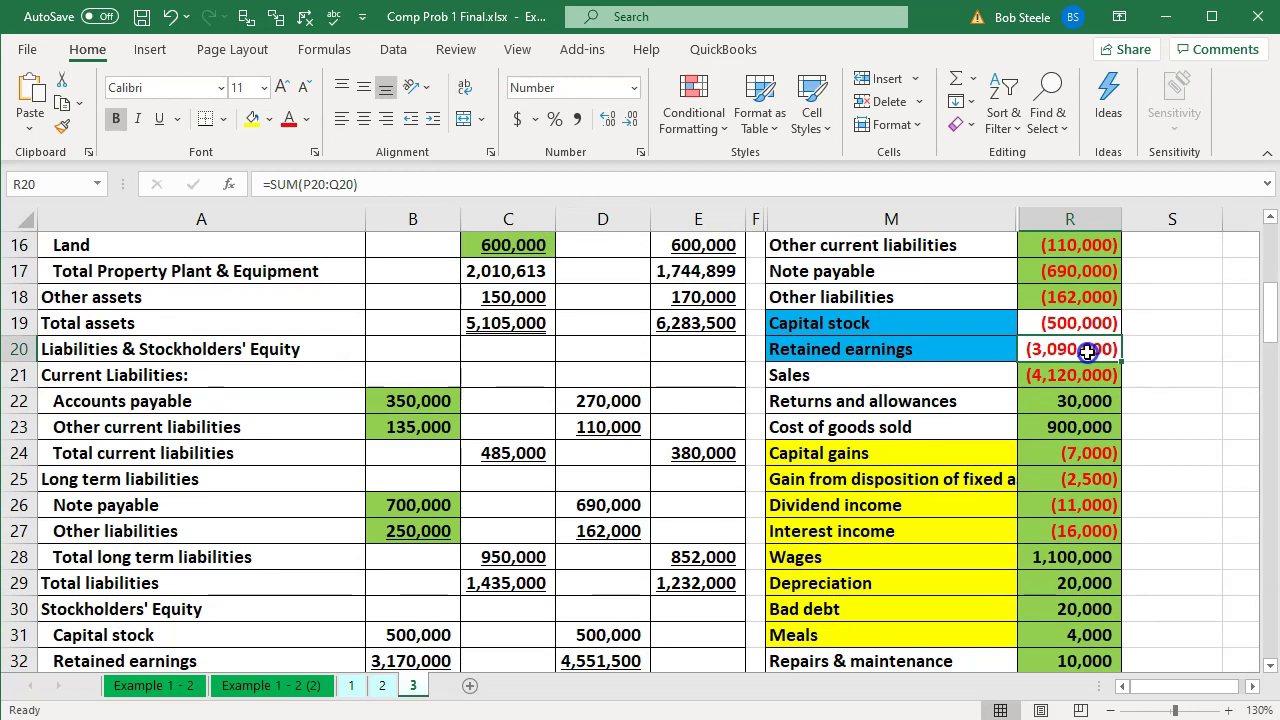
left_click_drag(1088, 351, 1077, 651)
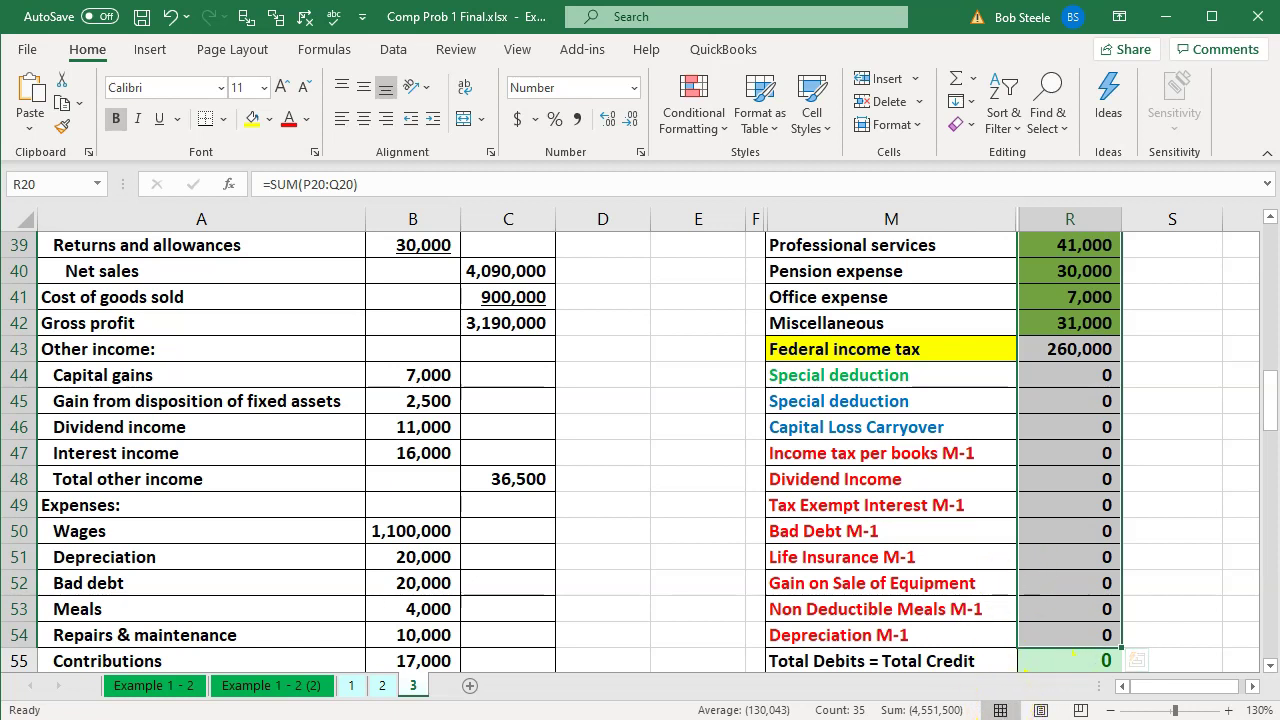
Compare the worksheet's retained earnings with Form 1120 Schedule L in Lacerte, and review Schedules M-1 and M-2
key("alt+Tab")
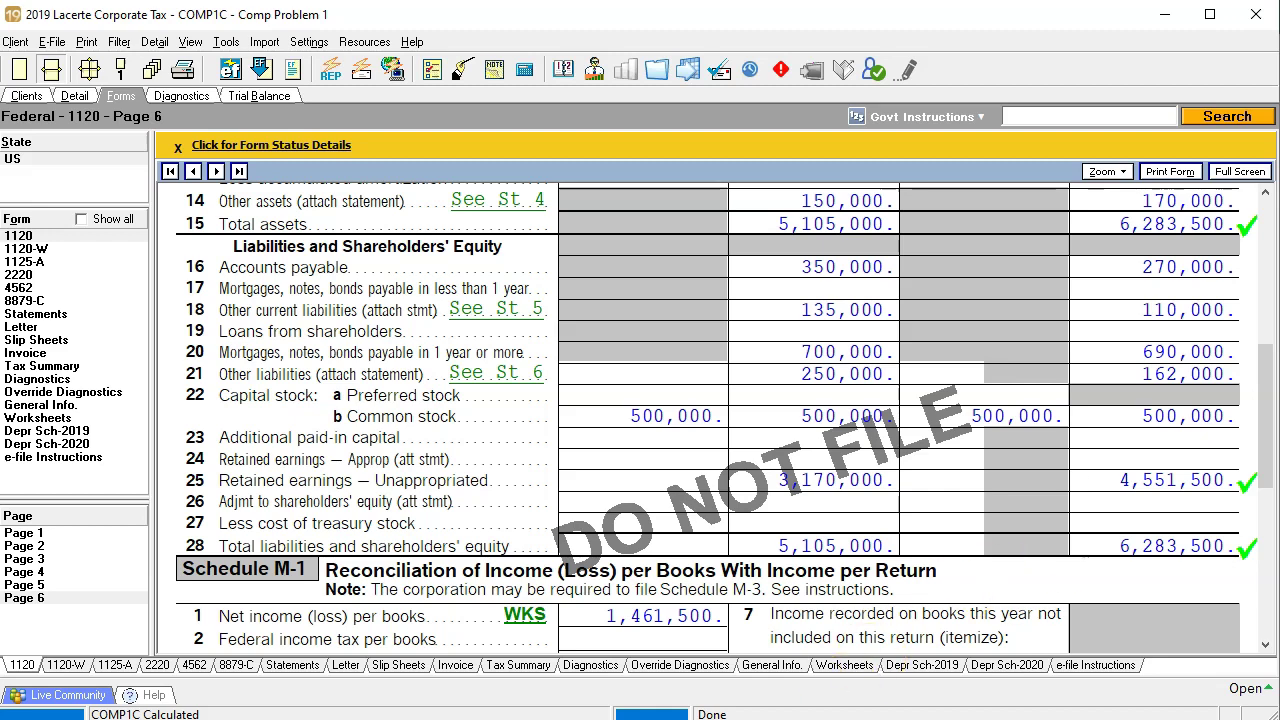
left_click(749, 677)
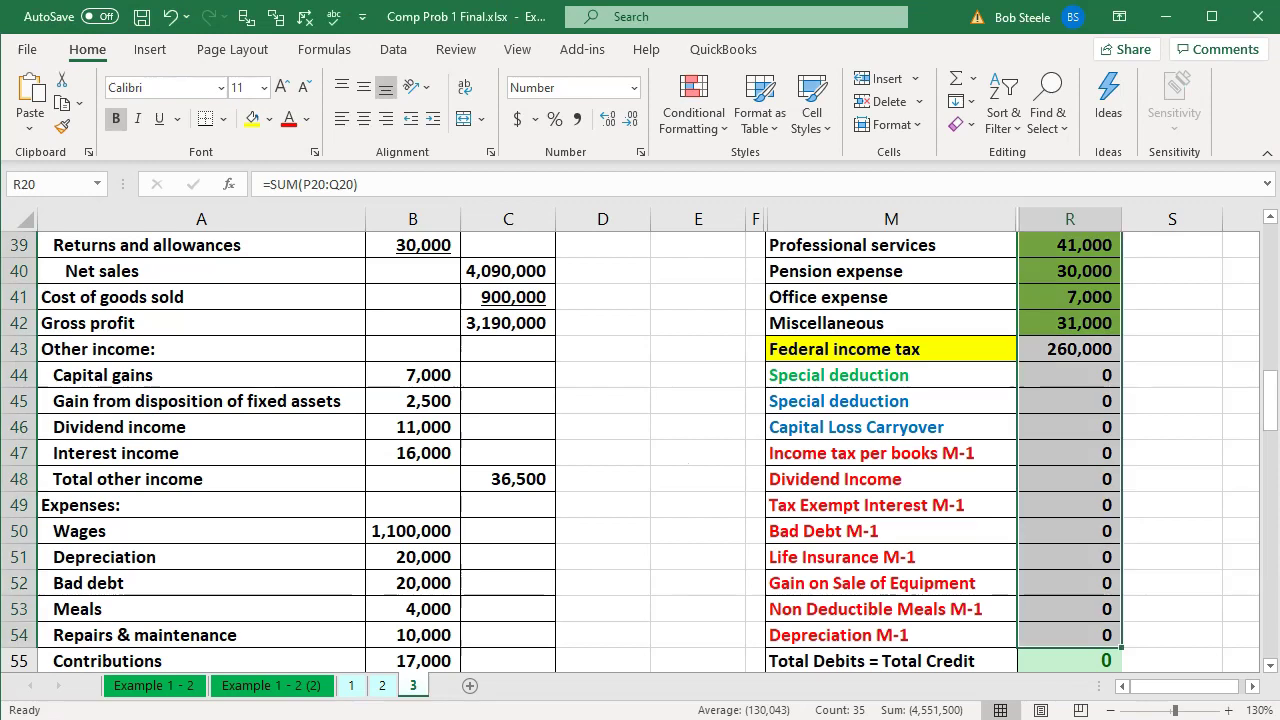
scroll(795, 600, "up", 5)
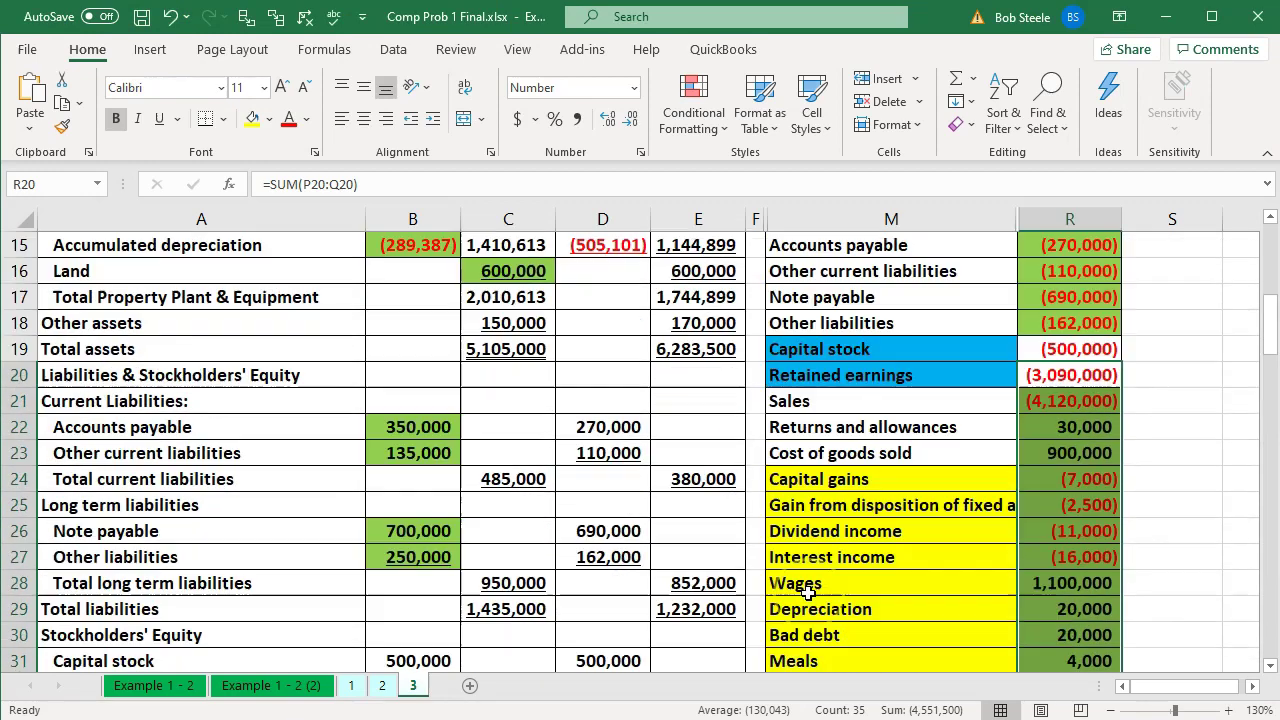
scroll(808, 592, "down", 2)
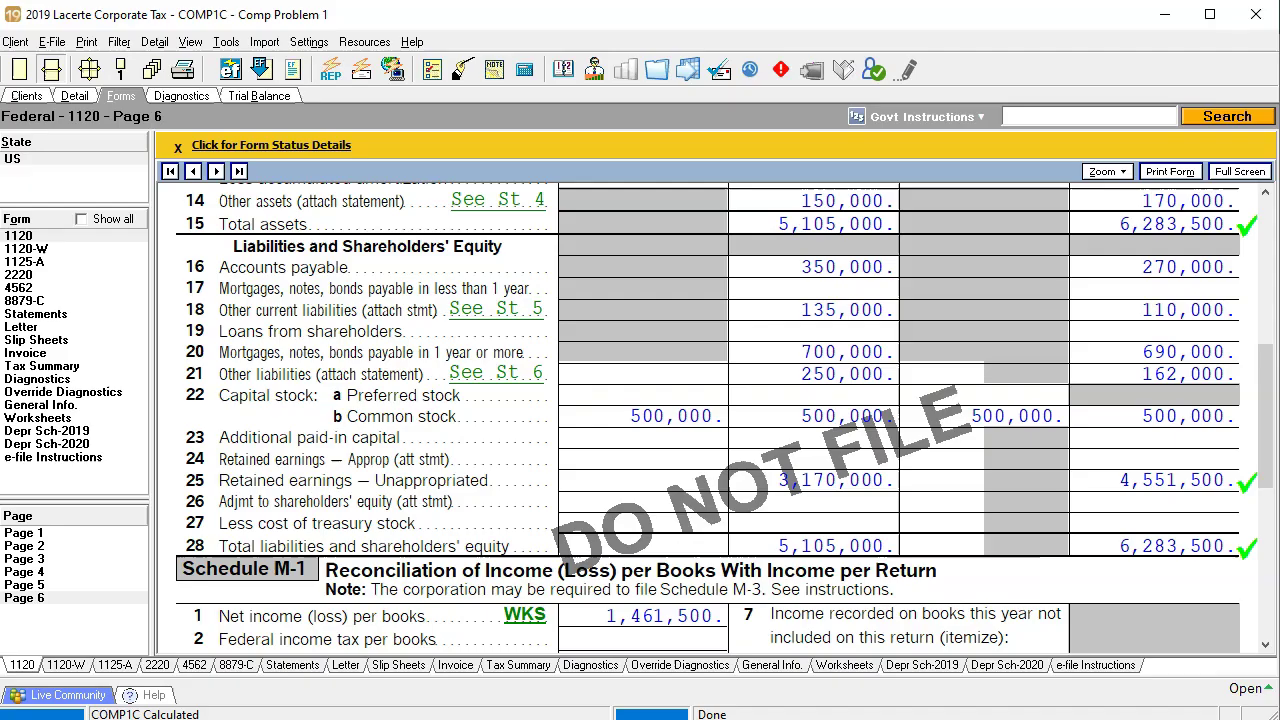
left_click(982, 548)
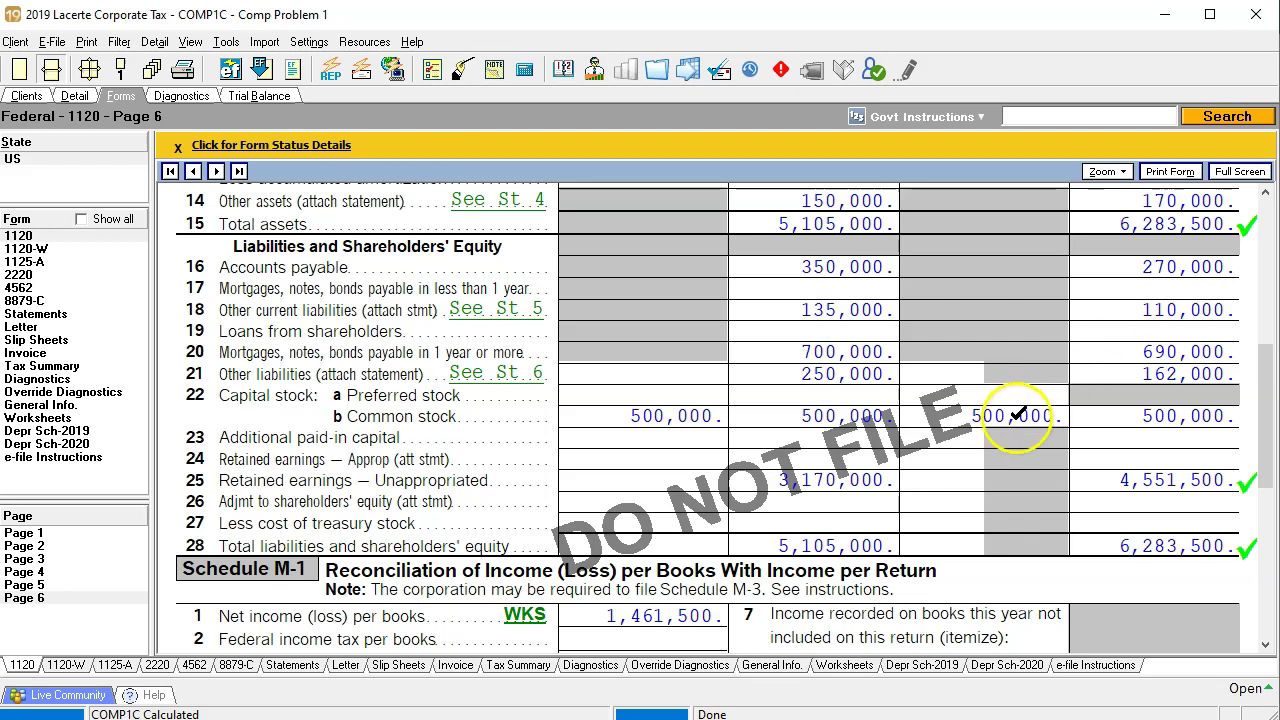
scroll(1077, 375, "down", 5)
scroll(590, 376, "down", 3)
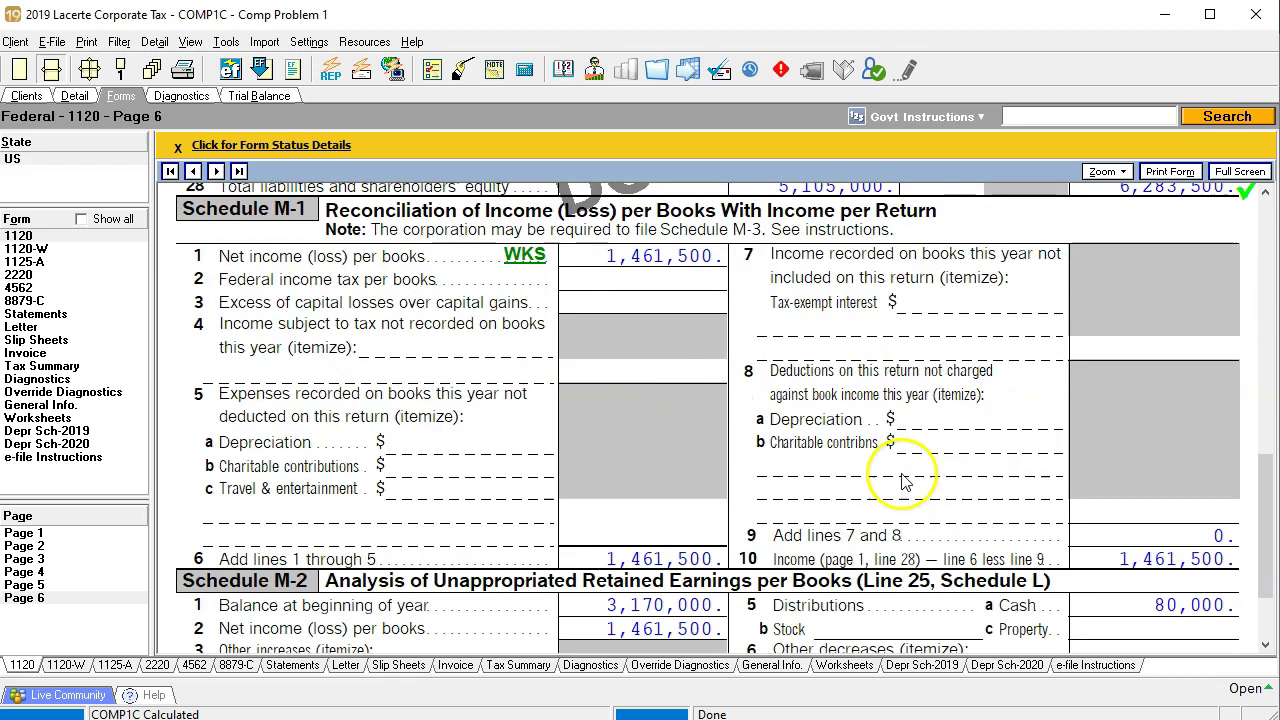